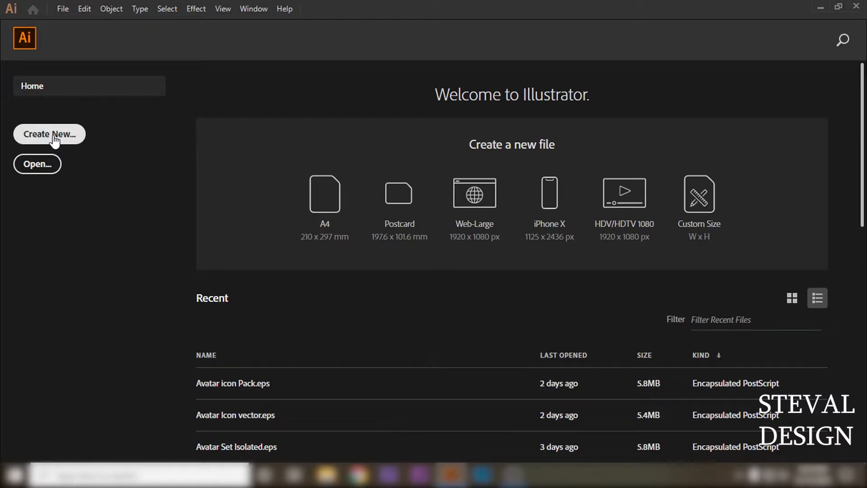
Start a new document and browse the blank preset categories, choosing the Web category with its Common preset
click(66, 8)
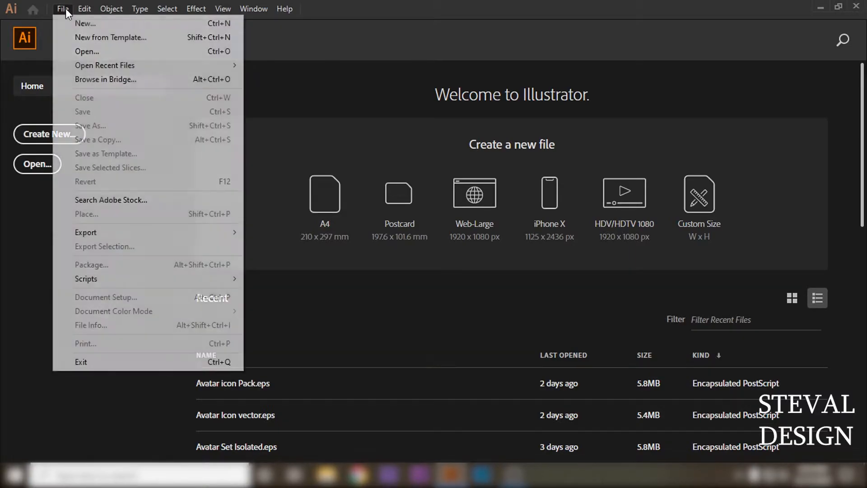
click(89, 26)
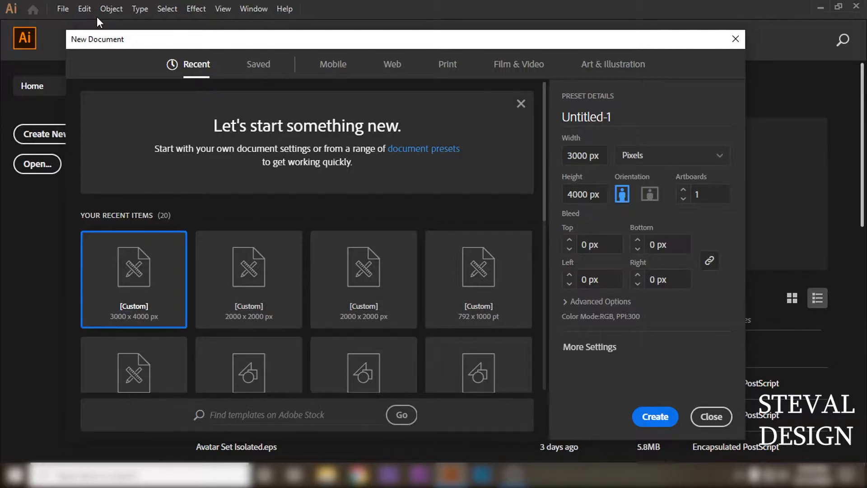
click(326, 68)
click(389, 68)
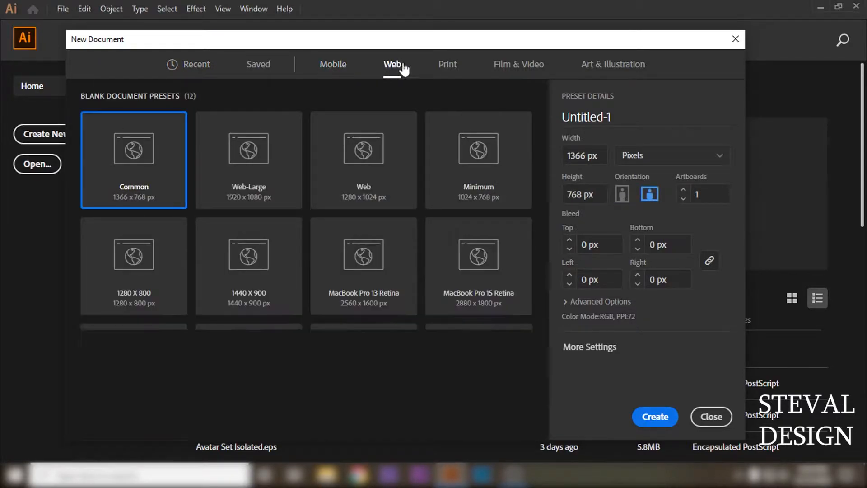
click(447, 68)
click(524, 74)
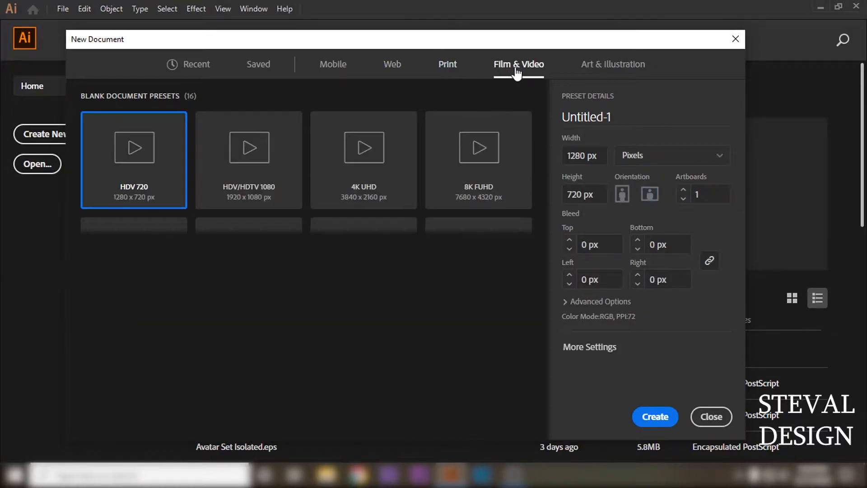
click(604, 71)
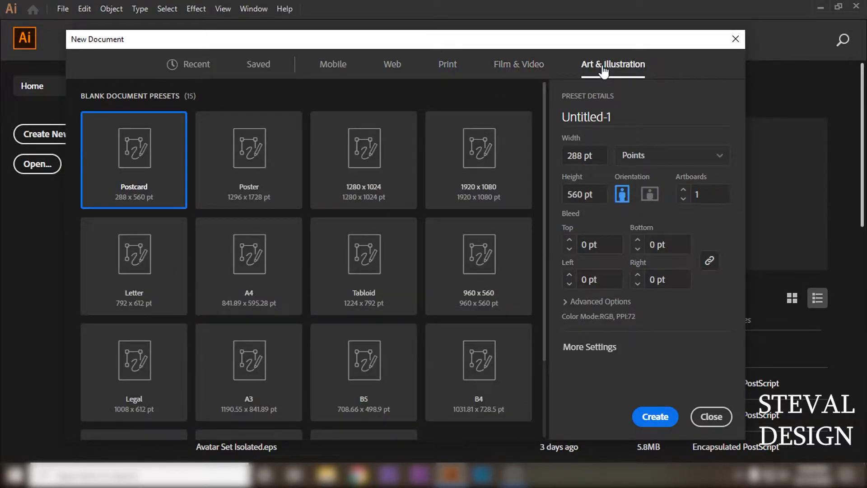
click(400, 70)
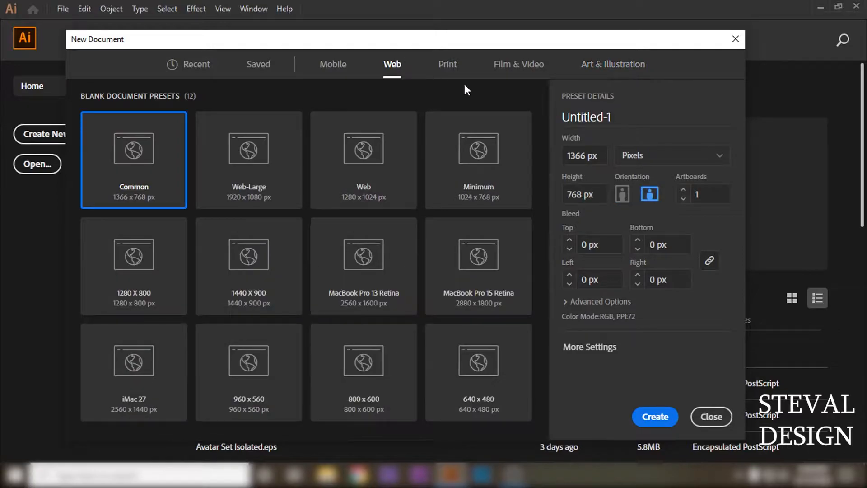
Name the new document Kerja
double_click(617, 115)
key(BackSpace)
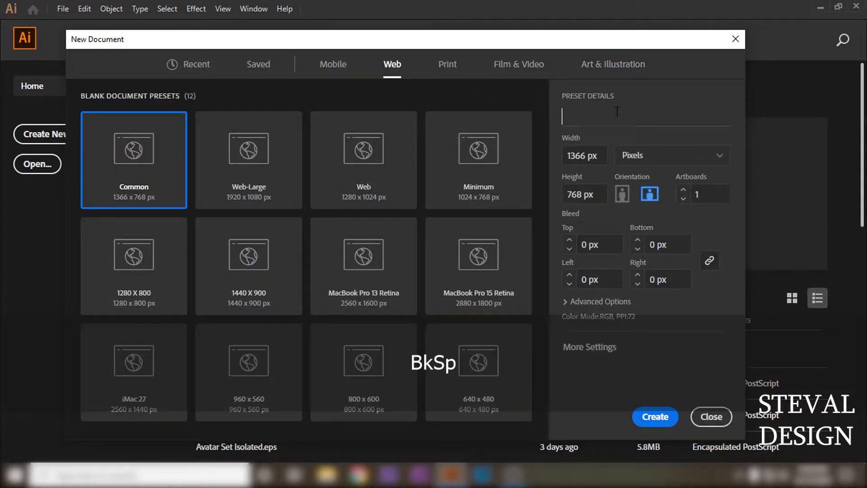
text(K)
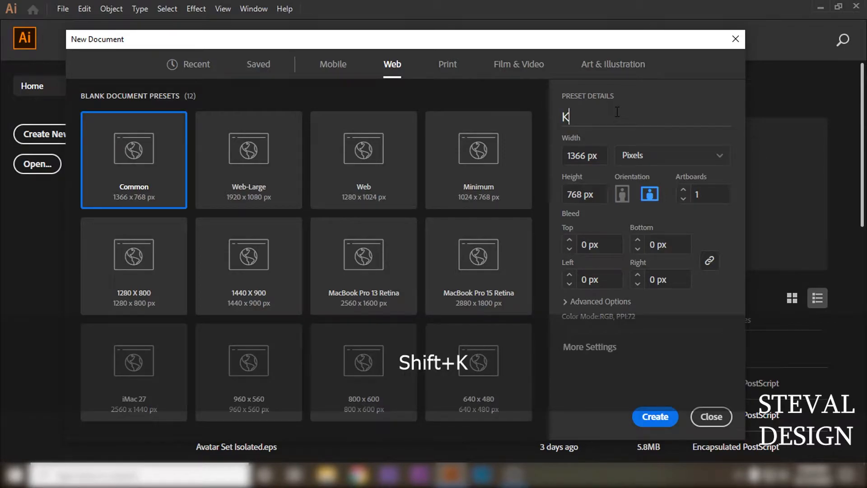
text(erja)
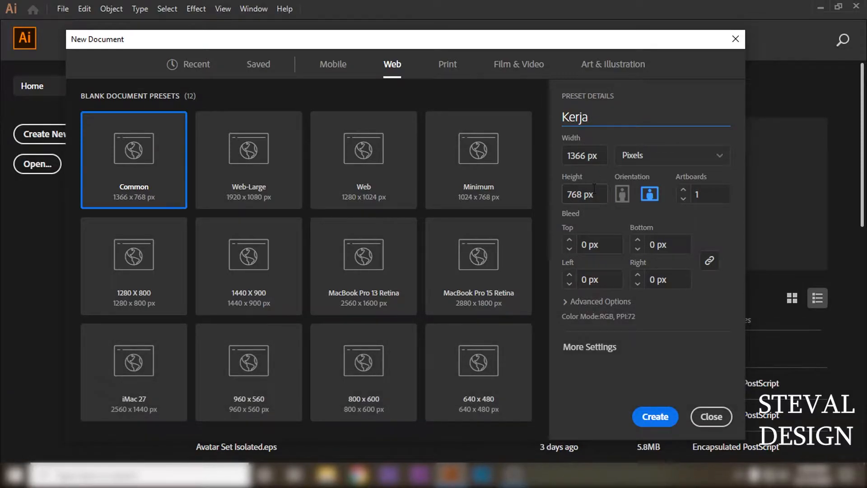
Review the unit and color mode options, keeping Pixels and RGB Color, and set the raster effects to High (300 ppi)
click(645, 159)
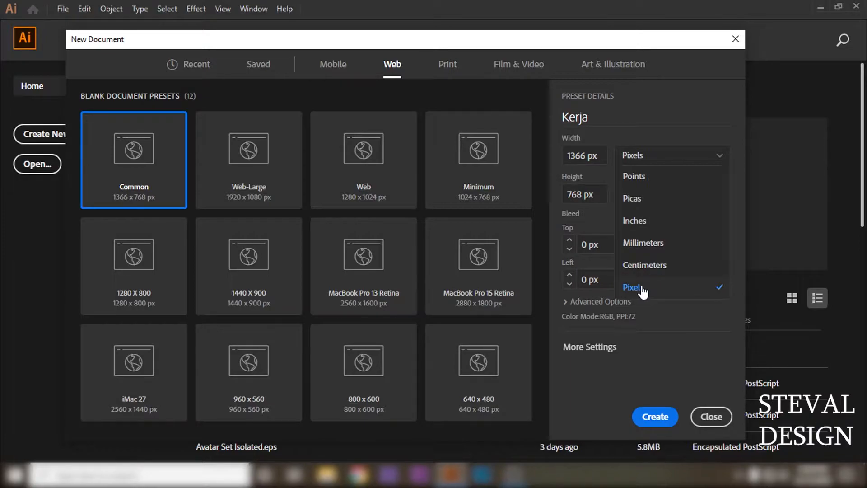
click(597, 159)
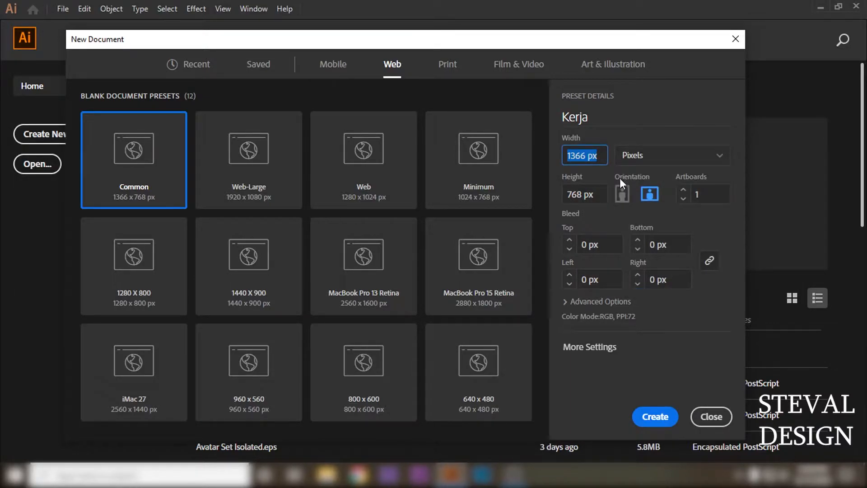
click(592, 302)
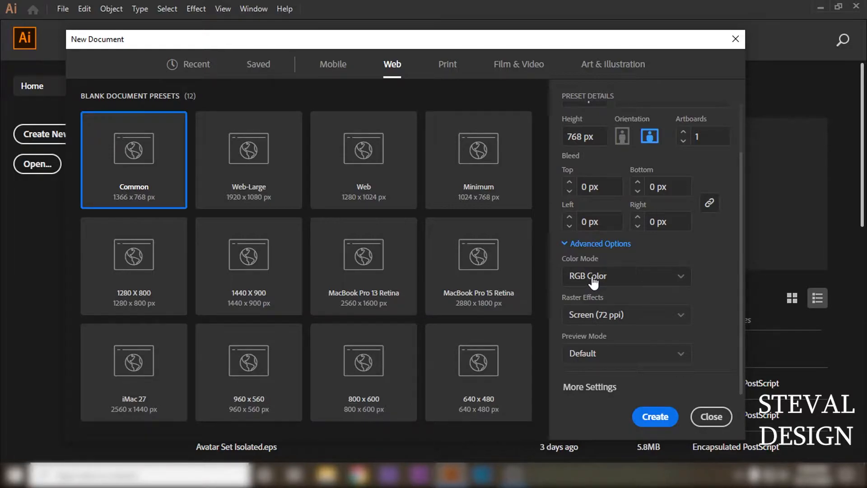
click(593, 278)
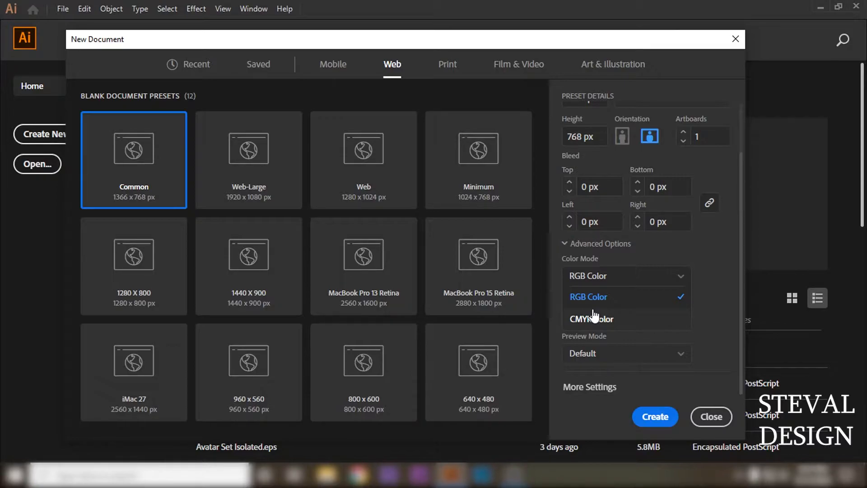
click(713, 271)
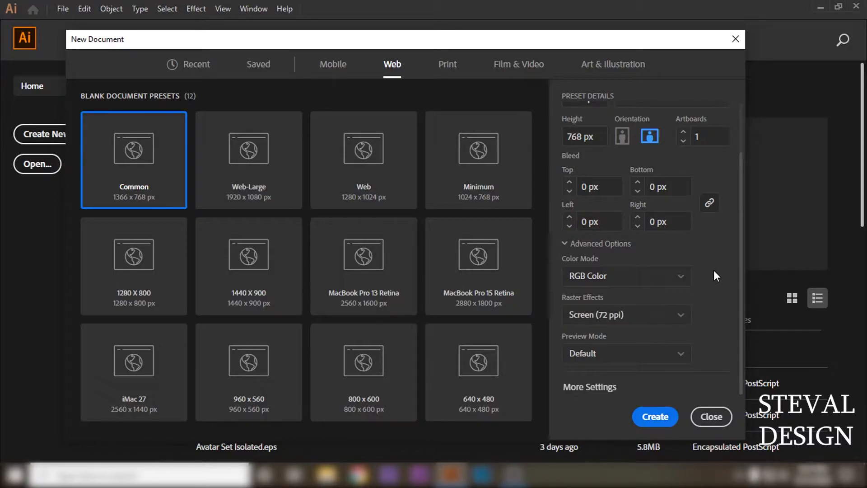
click(626, 319)
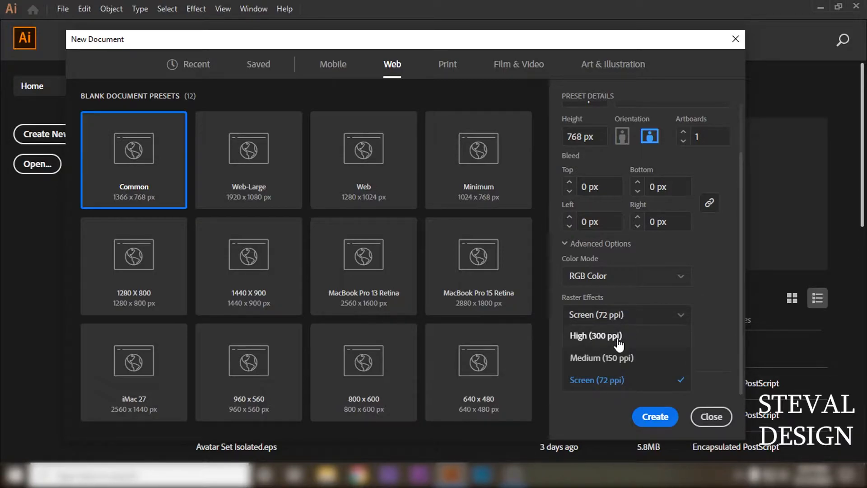
click(613, 339)
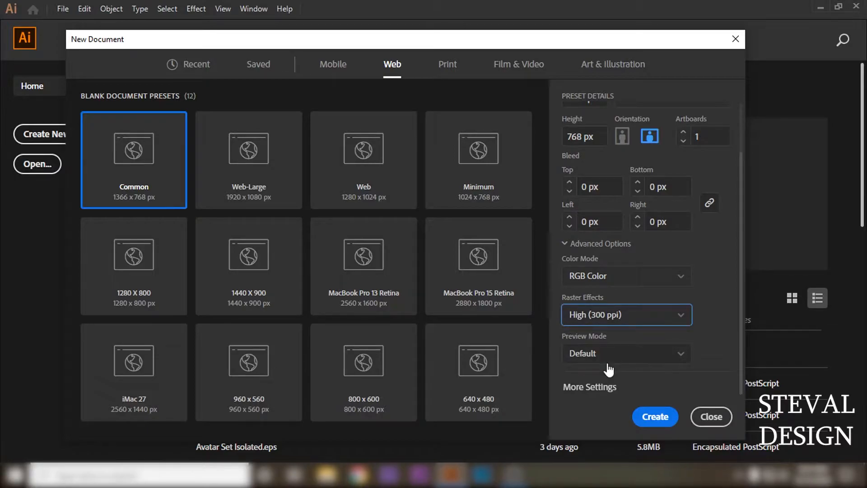
Set the document's width and height to 2000 px each and create the document
scroll(607, 356, up, 2)
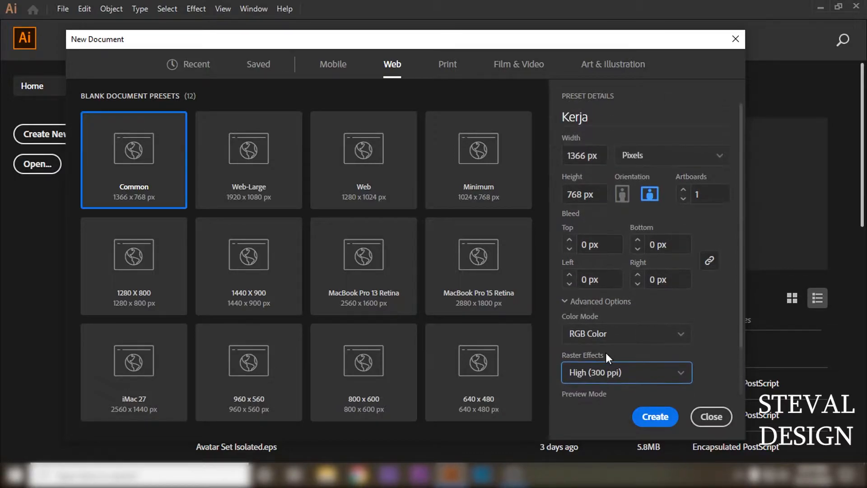
click(587, 156)
text(2000)
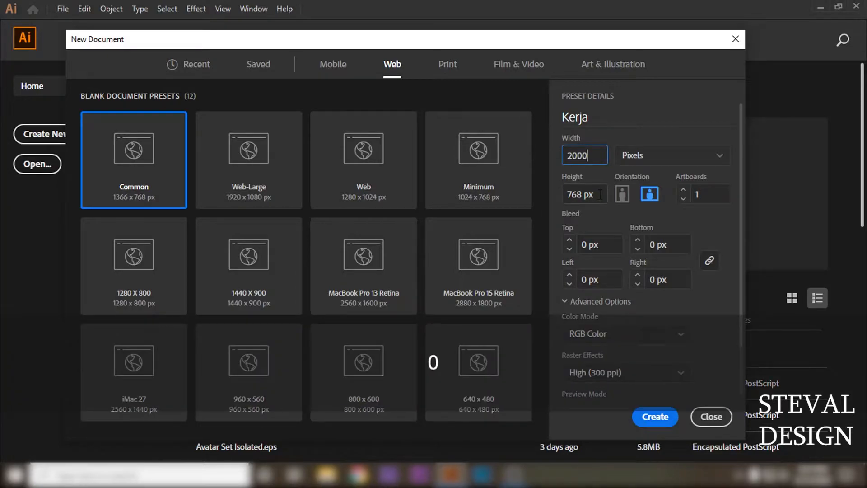
key(Tab)
text(200)
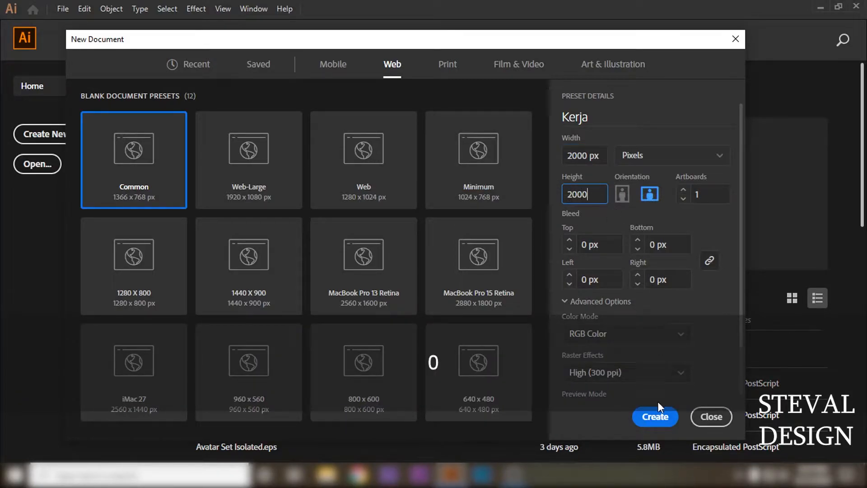
scroll(607, 113, down, 2)
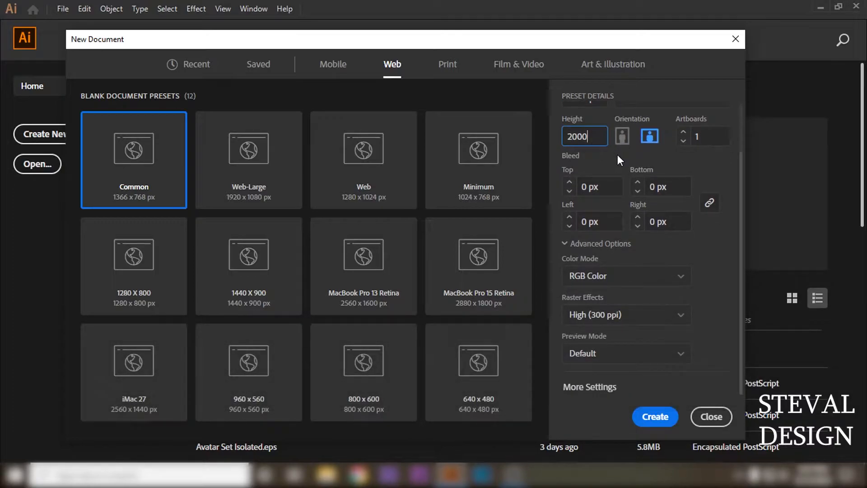
scroll(618, 159, up, 2)
scroll(625, 174, down, 2)
click(653, 418)
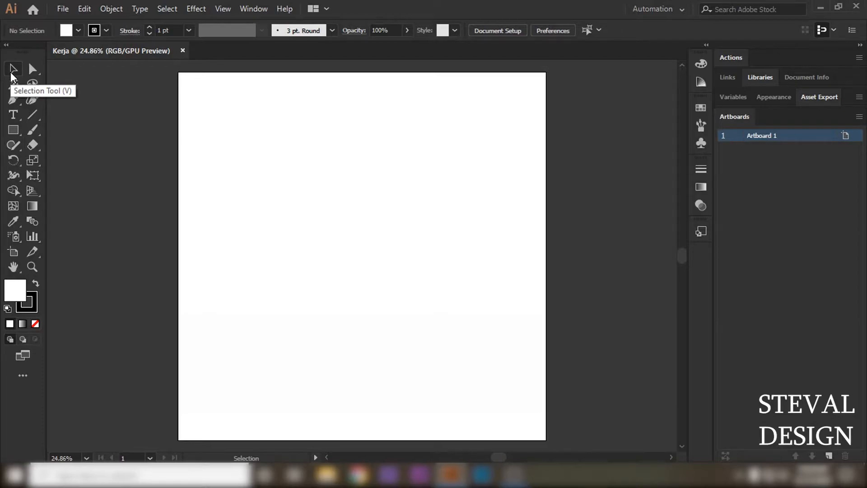
Draw a closed, curved two-anchor leaf shape about 472 by 389 px near the artboard's upper-left corner with the Pen tool
click(17, 105)
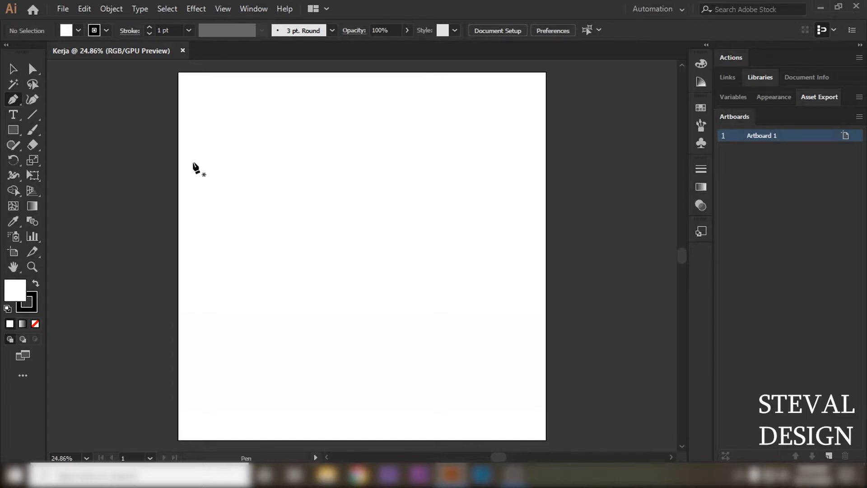
click(193, 161)
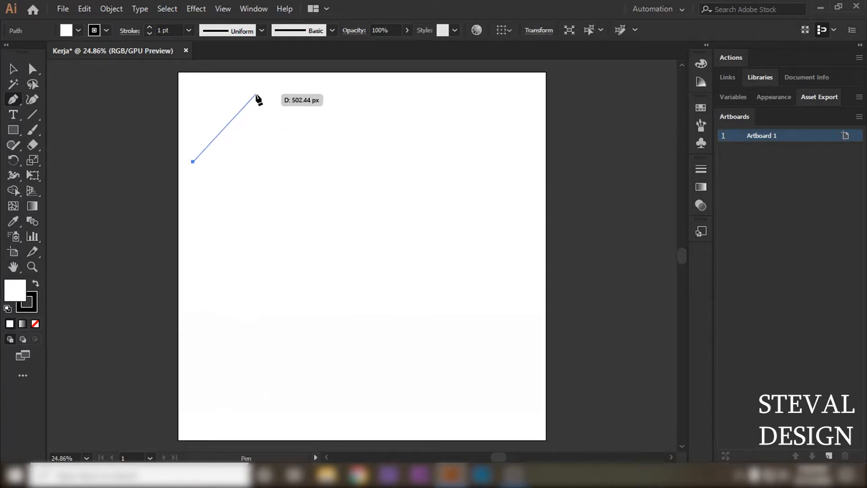
click(256, 94)
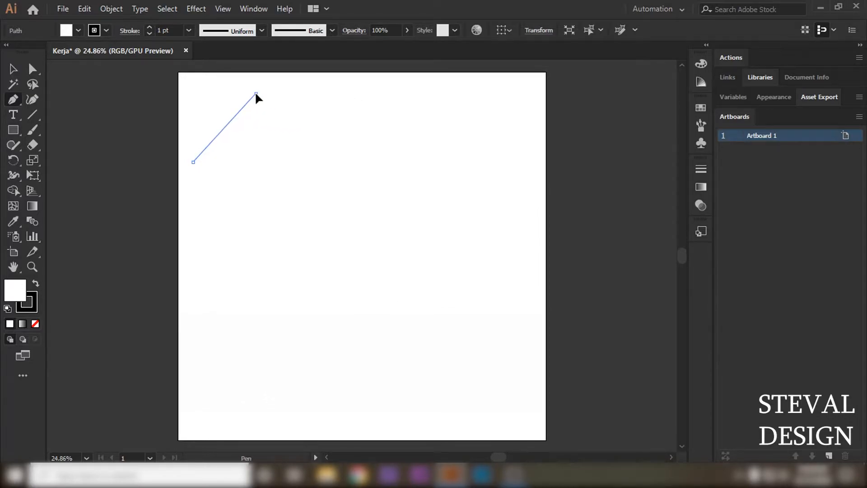
drag(256, 94, 310, 96)
mouse_move(327, 110)
mouse_down()
mouse_move(337, 97)
mouse_move(312, 89)
mouse_move(310, 117)
mouse_move(333, 114)
mouse_up()
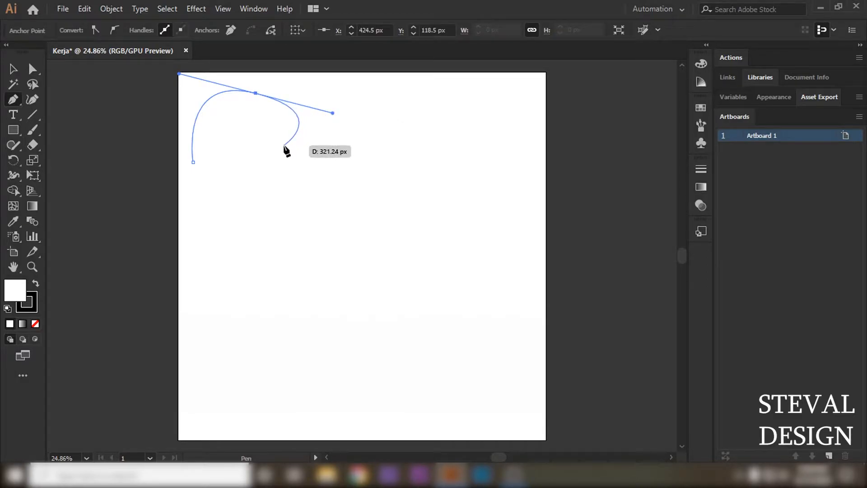
click(193, 162)
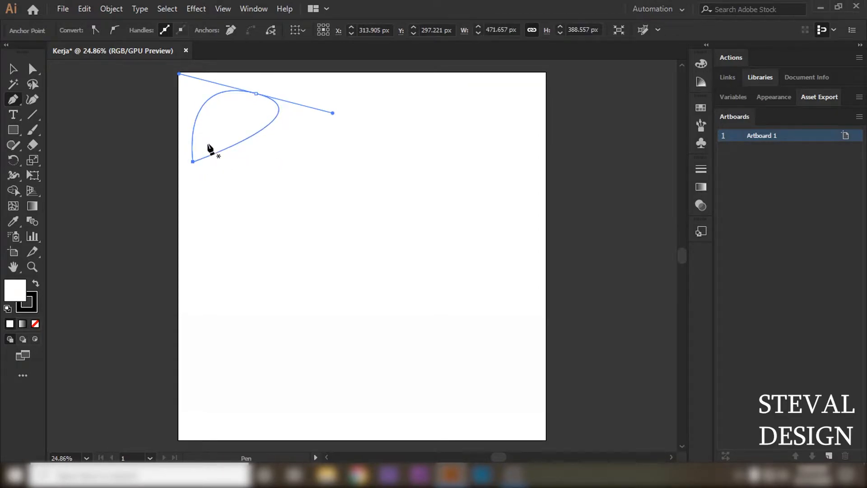
Move the leaf shape near the artboard's middle and adjust its upper anchor's direction handles to widen it to about 509 px
click(13, 69)
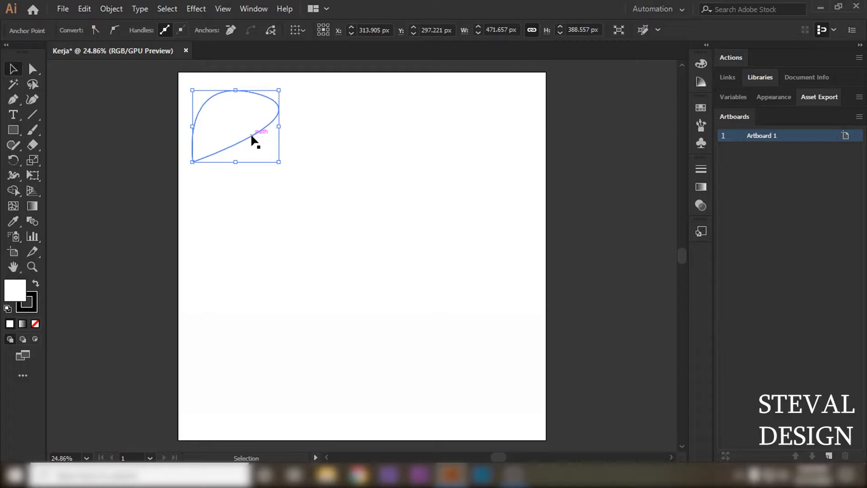
drag(251, 136, 370, 237)
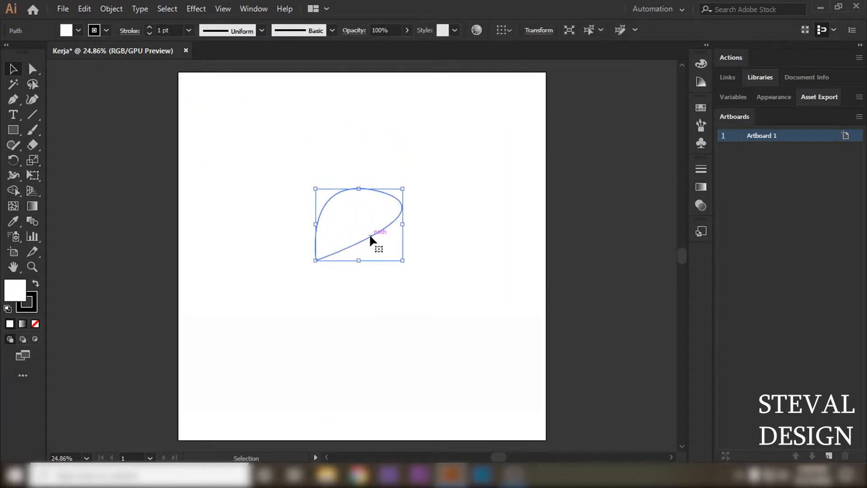
click(31, 75)
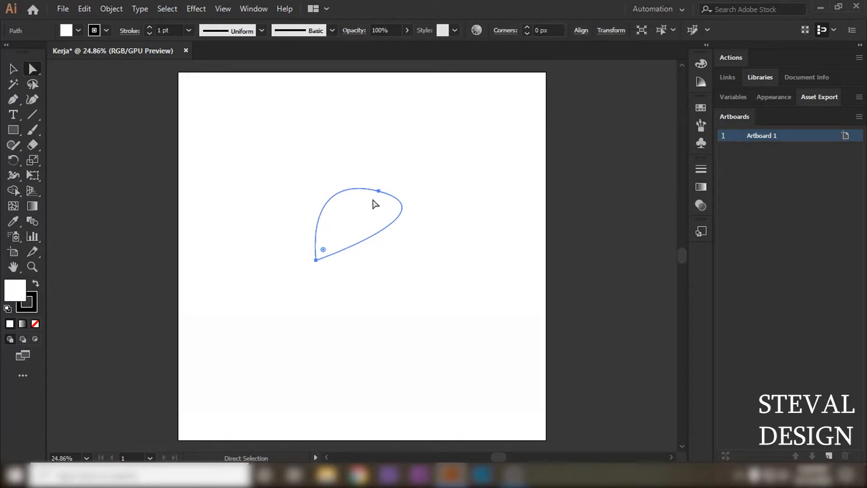
click(379, 191)
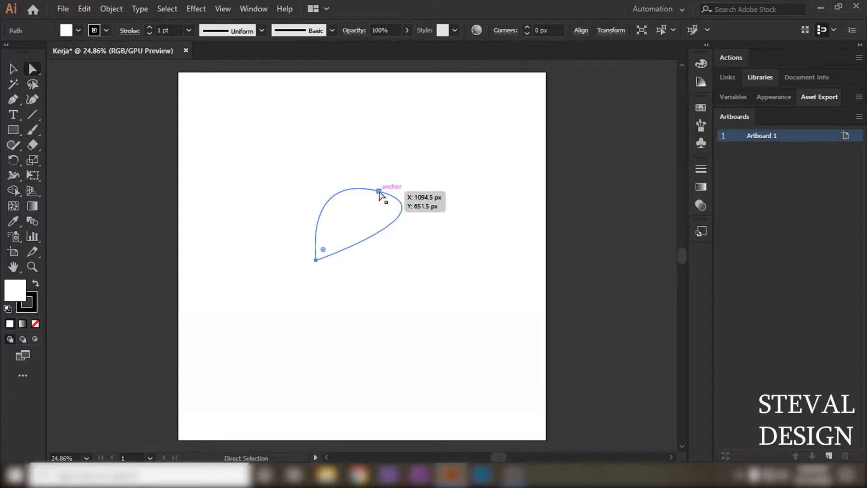
click(379, 192)
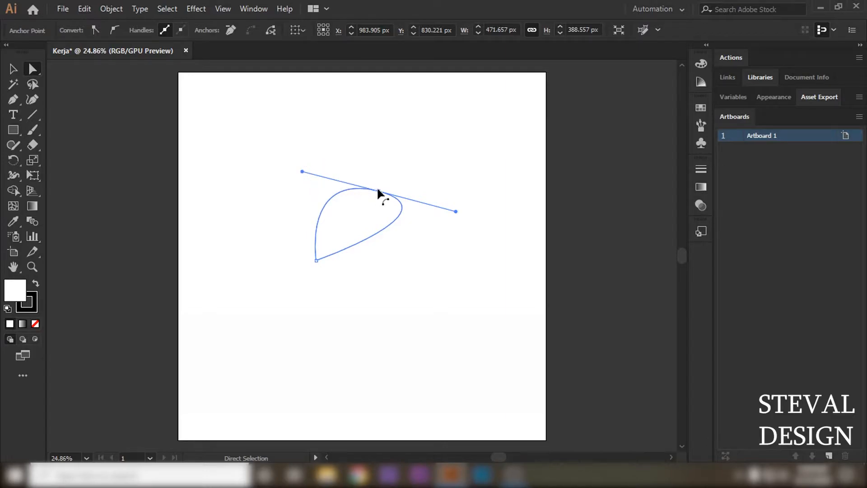
drag(301, 171, 473, 211)
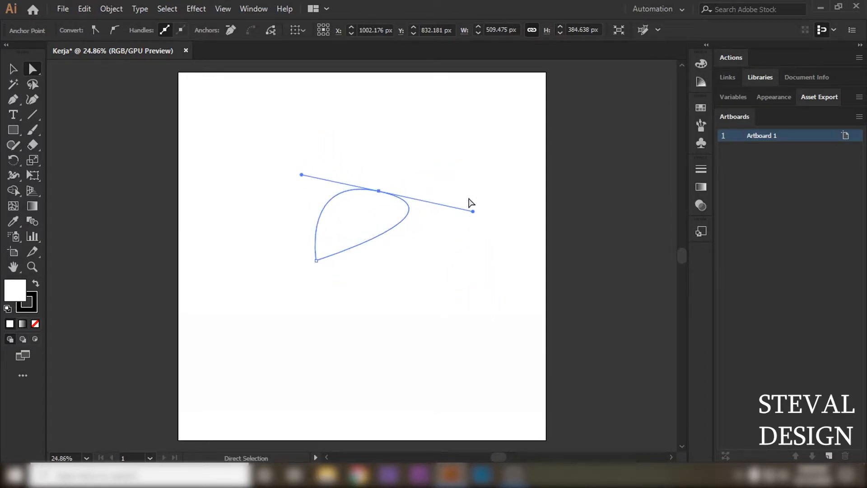
Round the shape's sharp lower-left corner to a radius of about 148 px with the live corner widget
drag(315, 260, 315, 261)
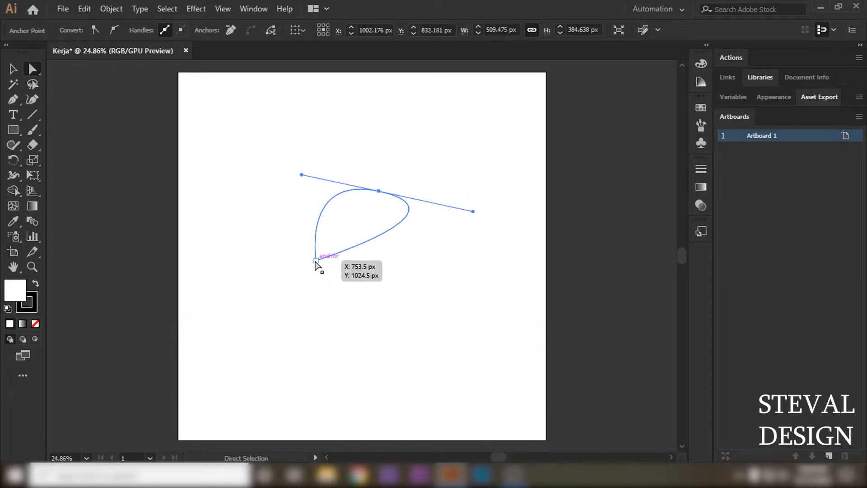
drag(315, 261, 315, 261)
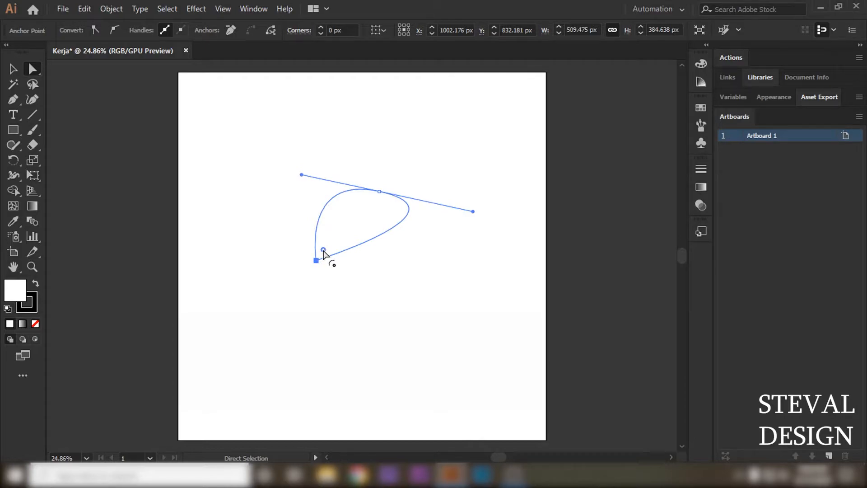
drag(323, 250, 386, 212)
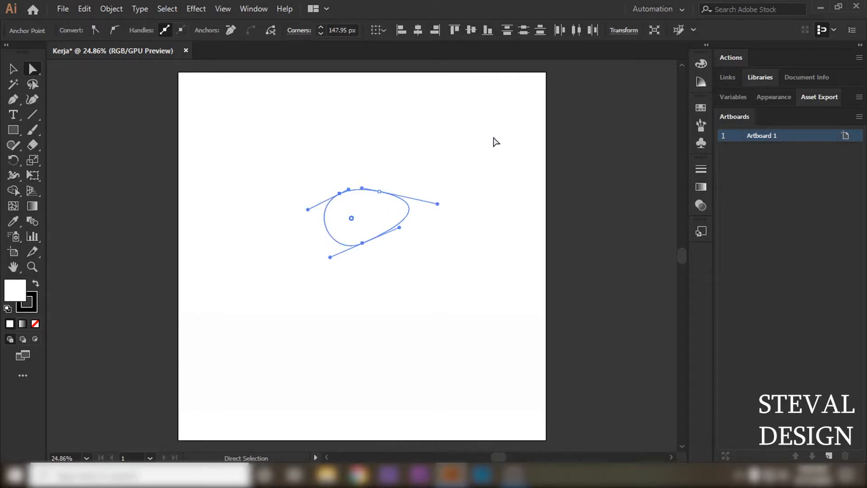
Move the rounded shape up and left with the Selection tool and deselect it
click(13, 70)
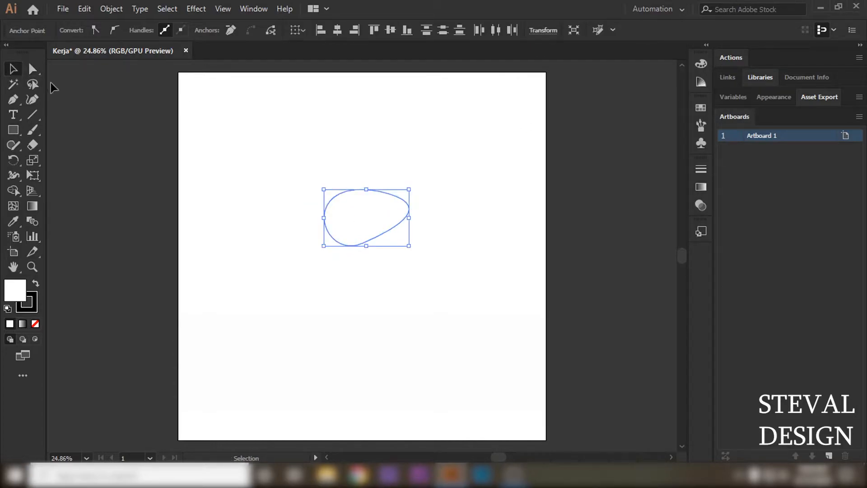
click(328, 183)
drag(338, 190, 300, 165)
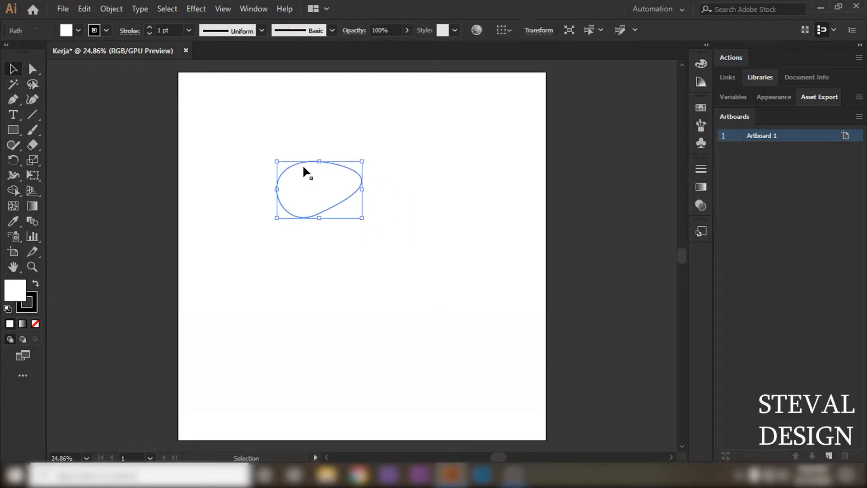
click(425, 153)
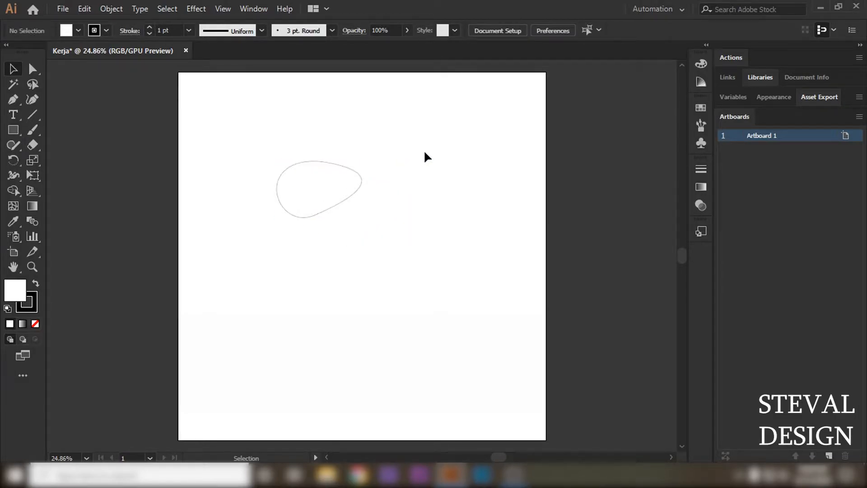
Reshape the rounded shape into an upright oval by moving its four anchors outward with the Curvature tool
click(309, 165)
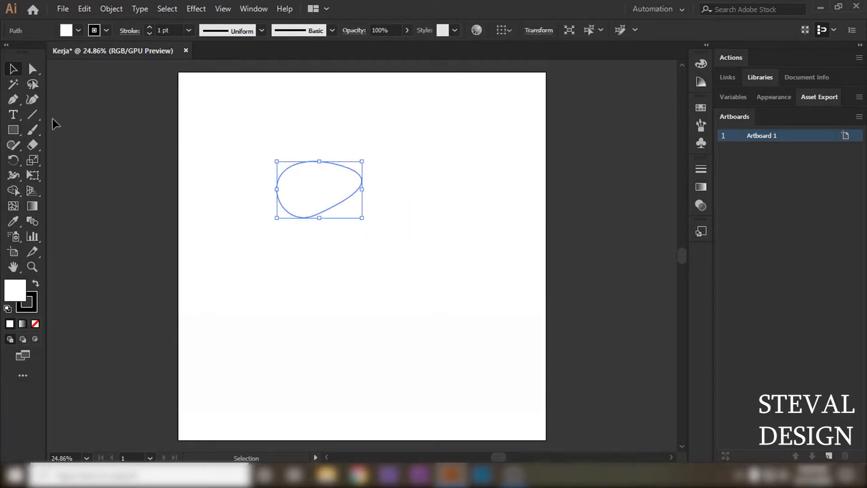
click(37, 98)
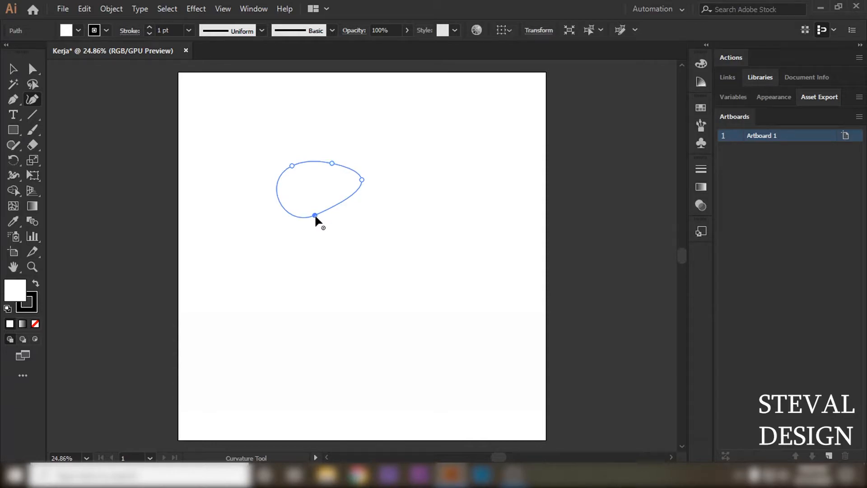
drag(315, 215, 322, 257)
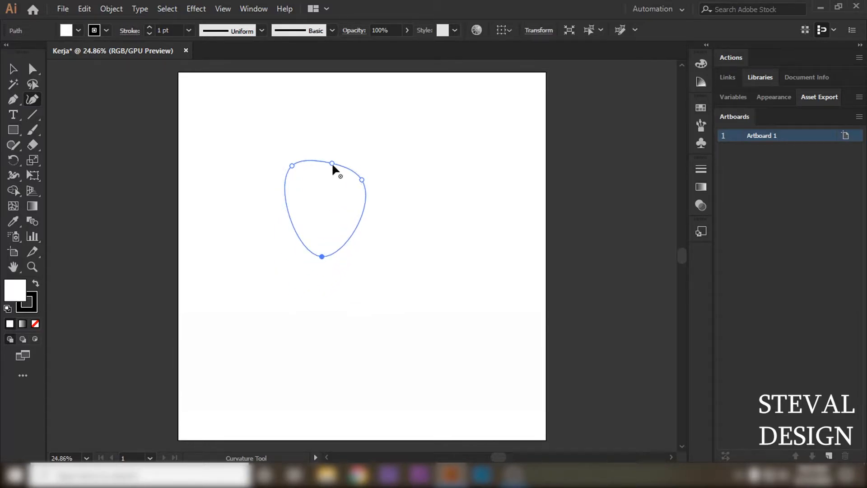
drag(332, 162, 324, 125)
drag(292, 167, 267, 203)
drag(362, 180, 381, 197)
Move the oval into the artboard's upper-left corner and deselect it
click(13, 69)
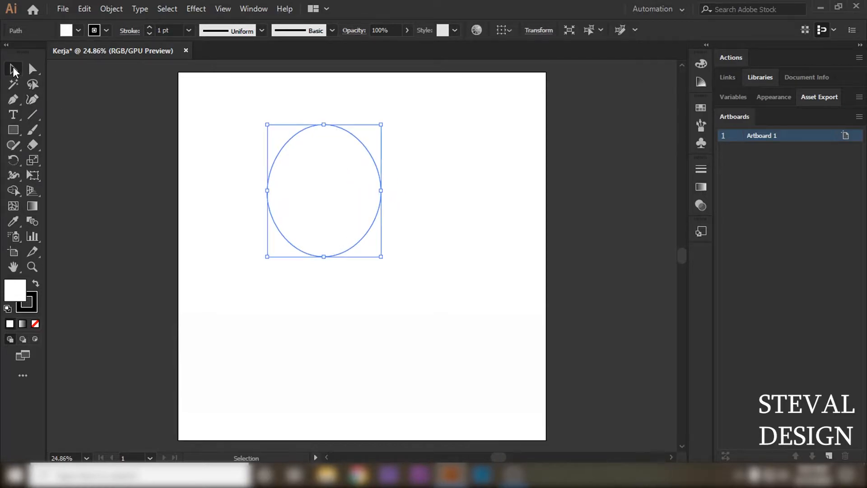
drag(345, 158, 272, 118)
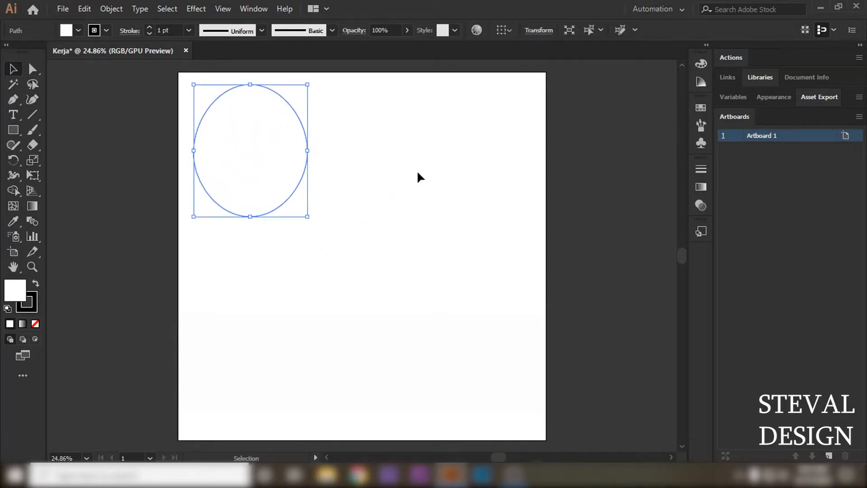
click(421, 166)
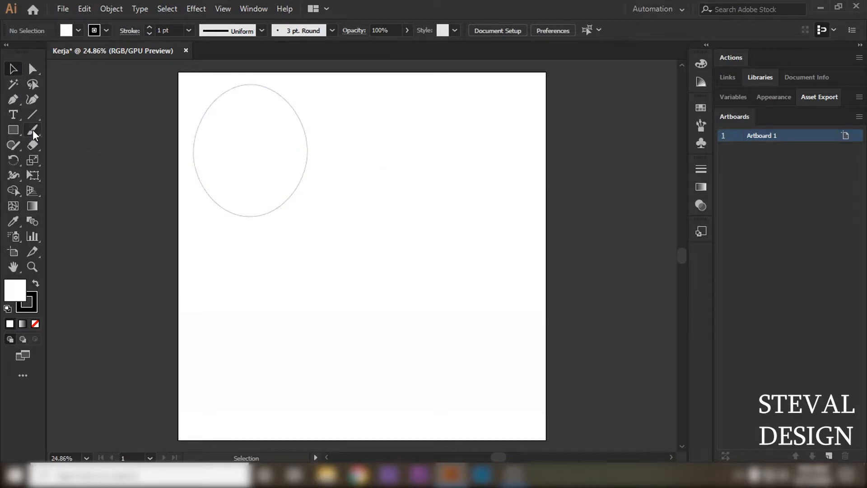
Create an area text frame about 945 by 497 px beside the oval and enter the text DESIGN
click(14, 116)
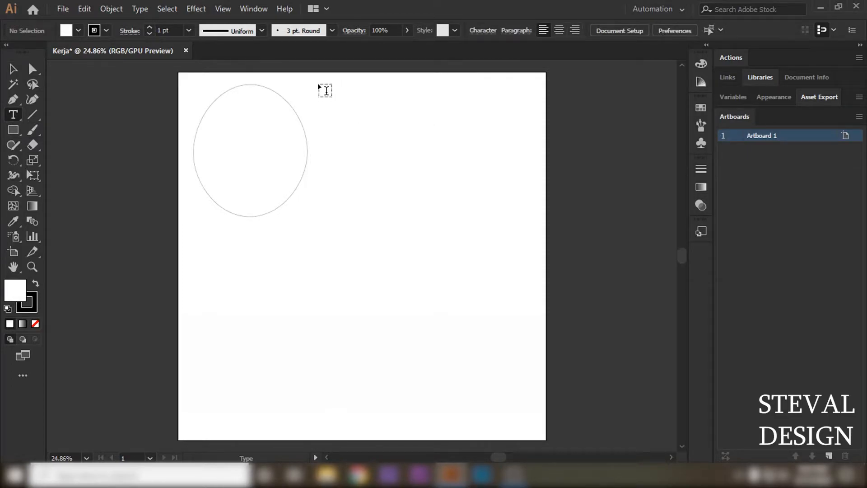
drag(318, 84, 493, 174)
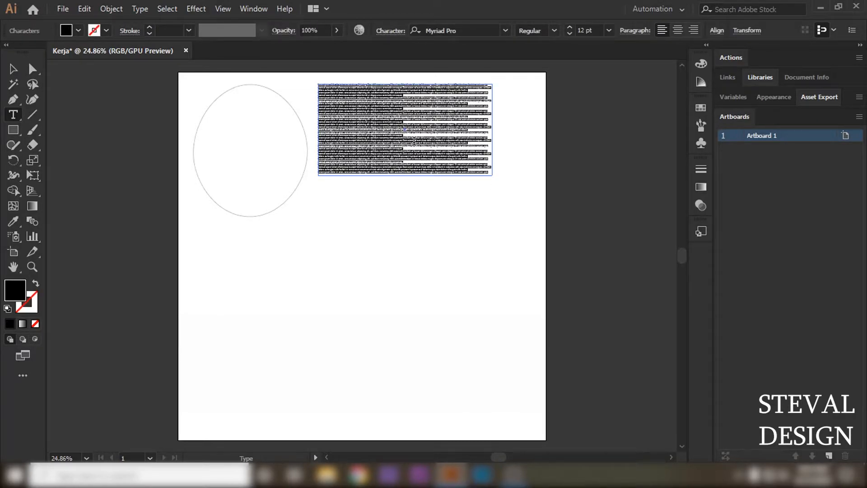
key(shift)
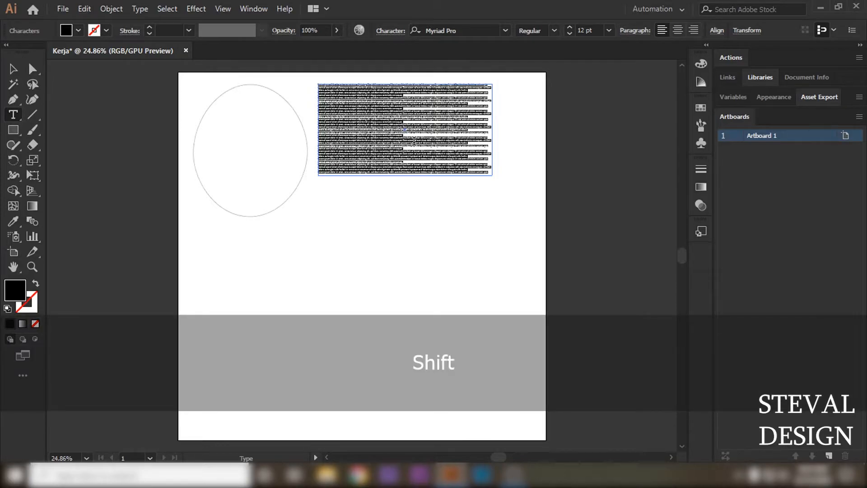
text(DSN)
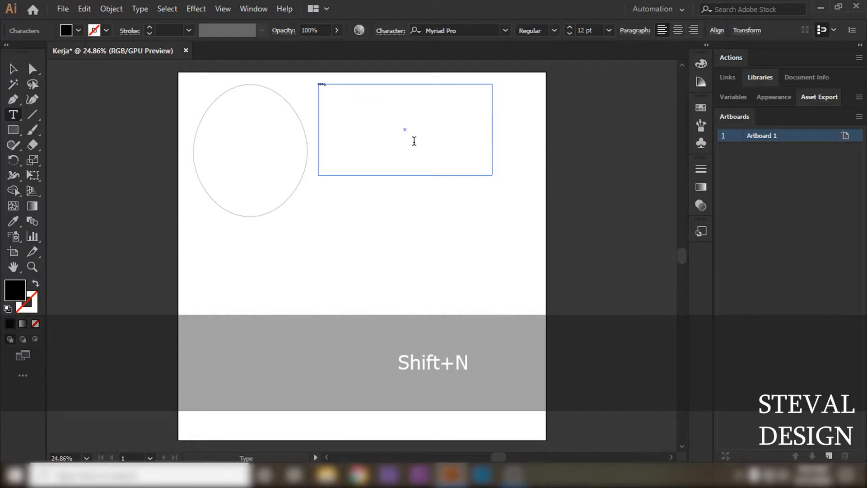
Select all of the DESIGN text and set its font size to 100 pt through the character properties
key(ctrl)
key(ctrl+a)
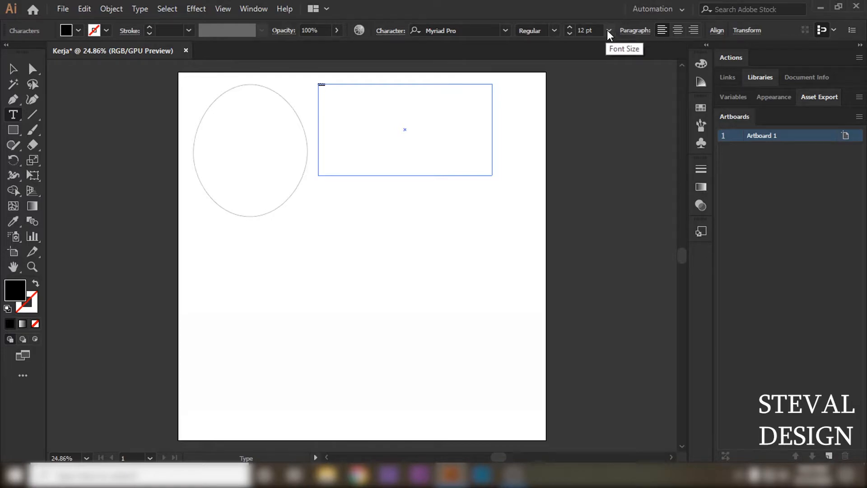
click(250, 7)
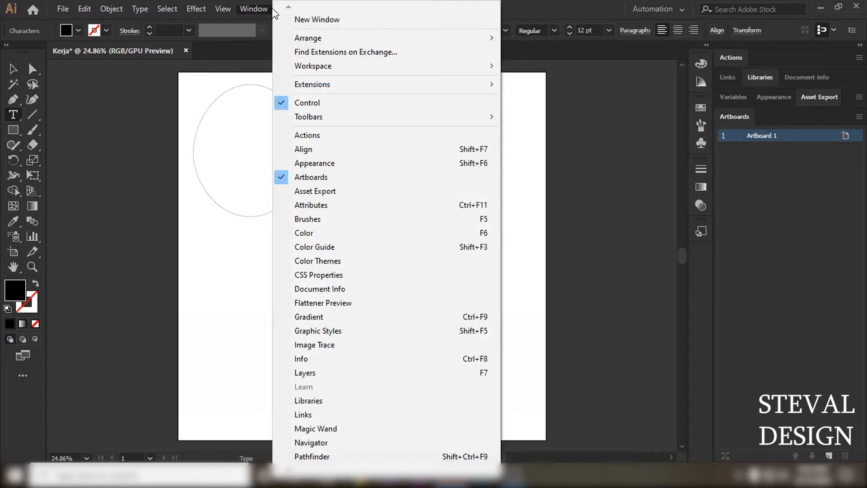
mouse_move(293, 474)
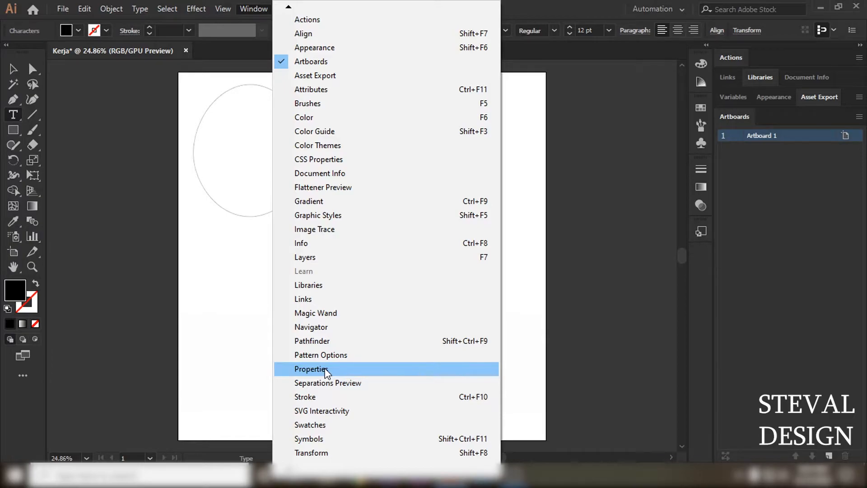
click(326, 371)
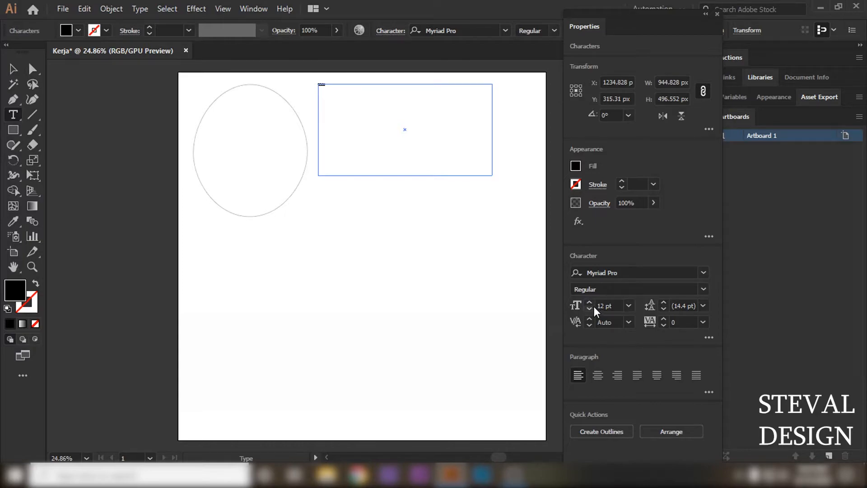
click(607, 306)
text(1)
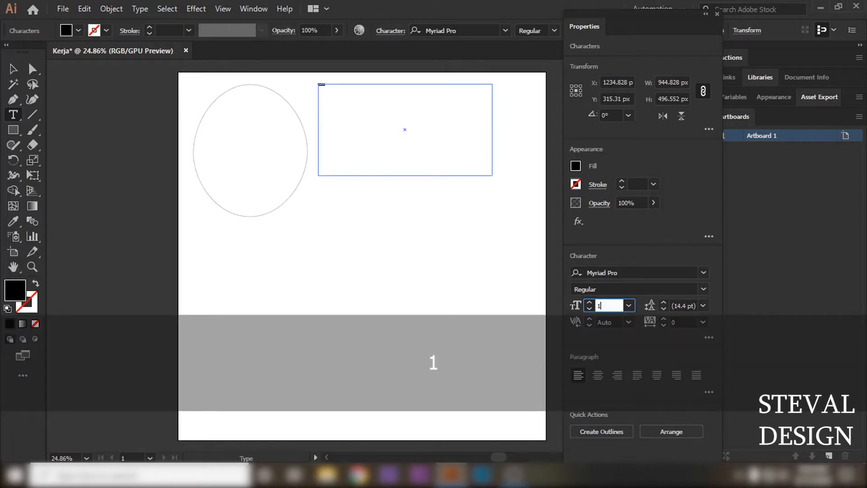
text(00)
key(Return)
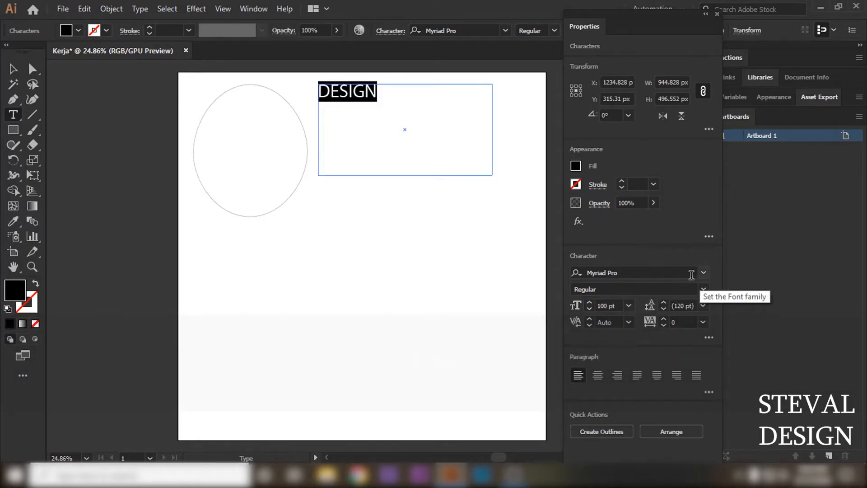
Change the DESIGN text's font to Signika Bold and close the floating properties
click(506, 31)
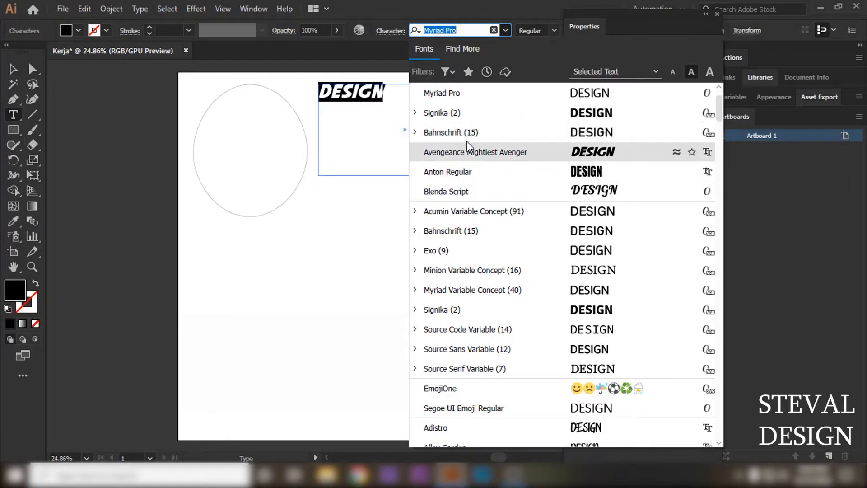
click(458, 110)
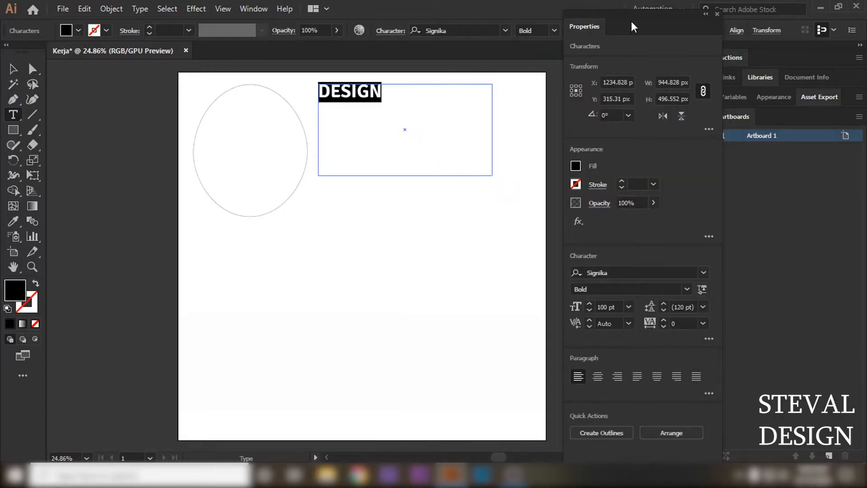
click(718, 14)
Shrink the text frame to fit the word DESIGN and move it slightly down and closer to the oval
click(14, 69)
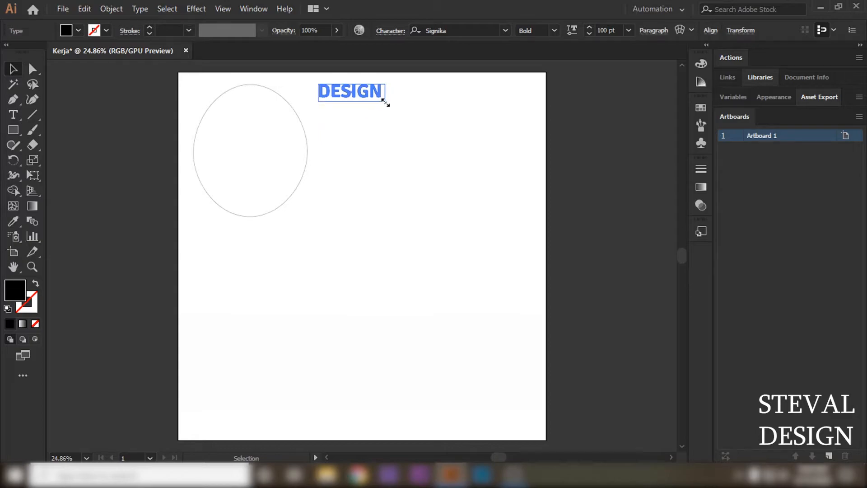
click(405, 158)
drag(355, 101, 348, 107)
click(409, 159)
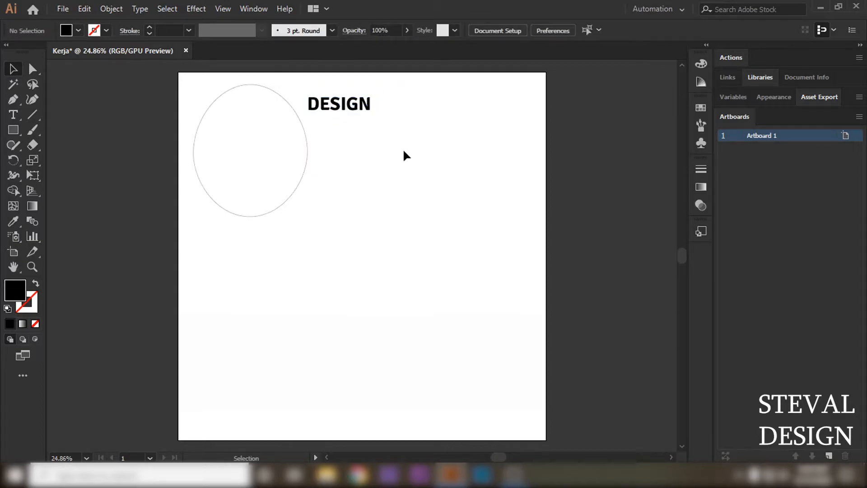
Draw a straight vertical line segment to the right of the DESIGN text and deselect it
click(27, 116)
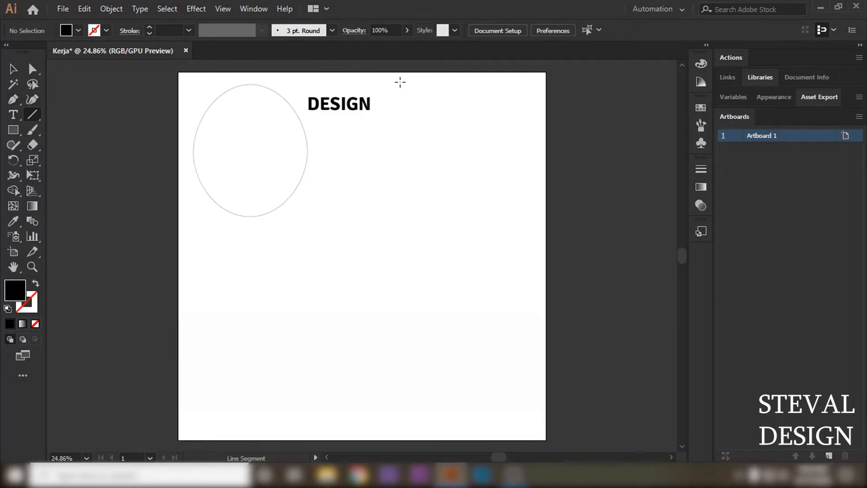
key(shift)
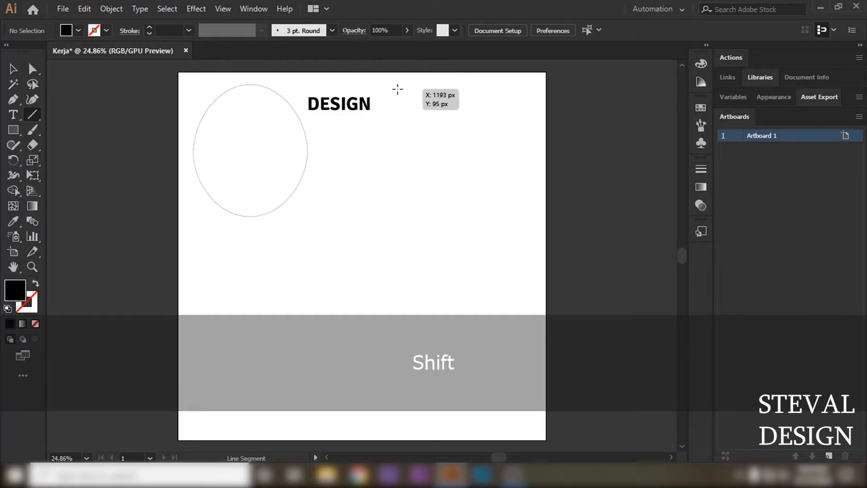
drag(397, 89, 393, 205)
click(13, 69)
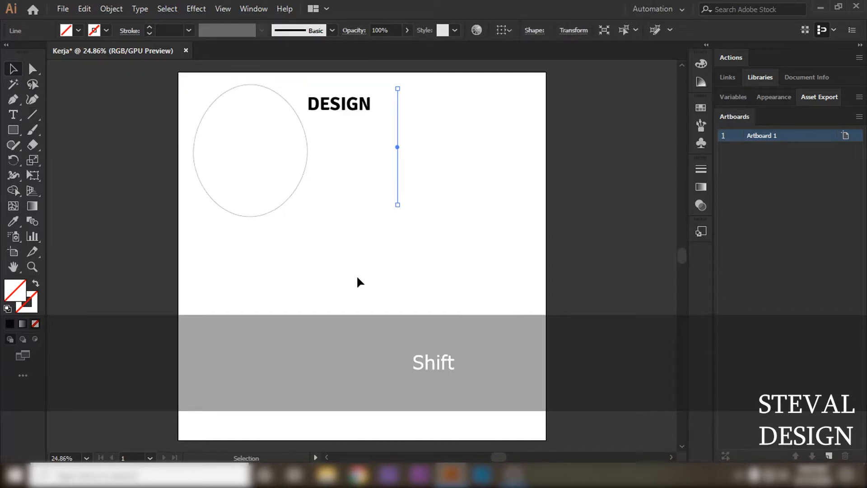
click(367, 260)
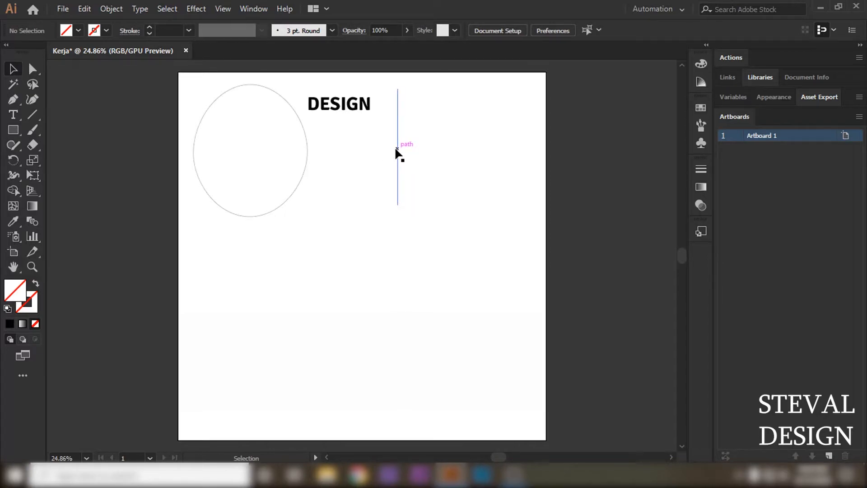
Select the vertical line and give it a solid black stroke
drag(384, 168, 432, 228)
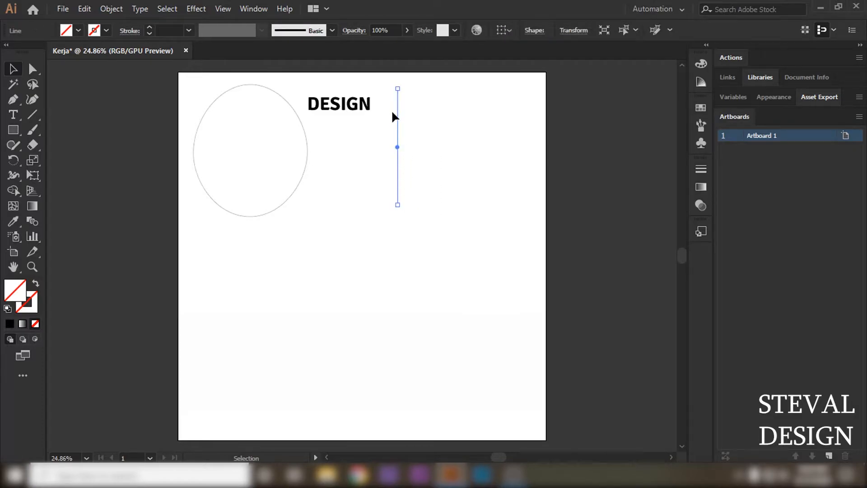
click(35, 307)
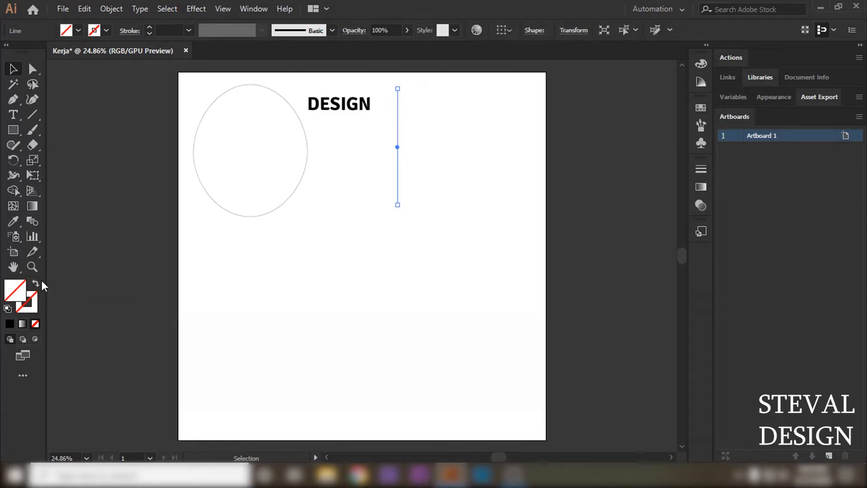
click(34, 308)
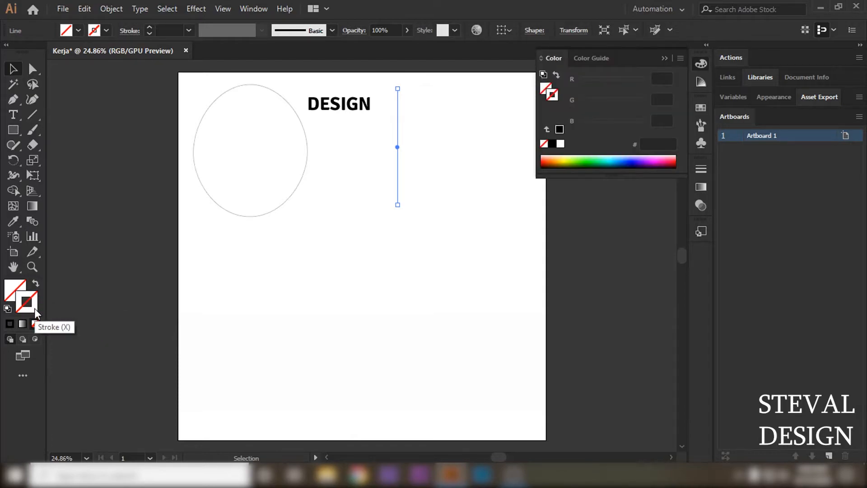
click(9, 324)
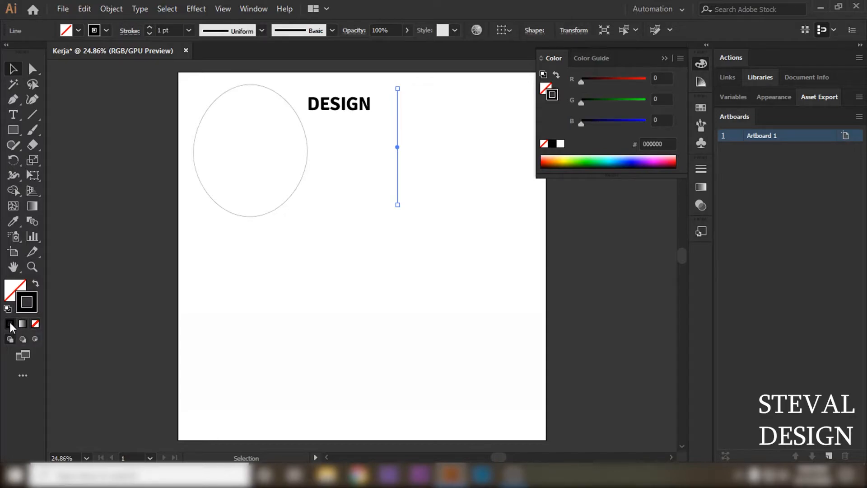
Set the vertical line's stroke color to yellow-green daff00 in the Color Picker
double_click(34, 300)
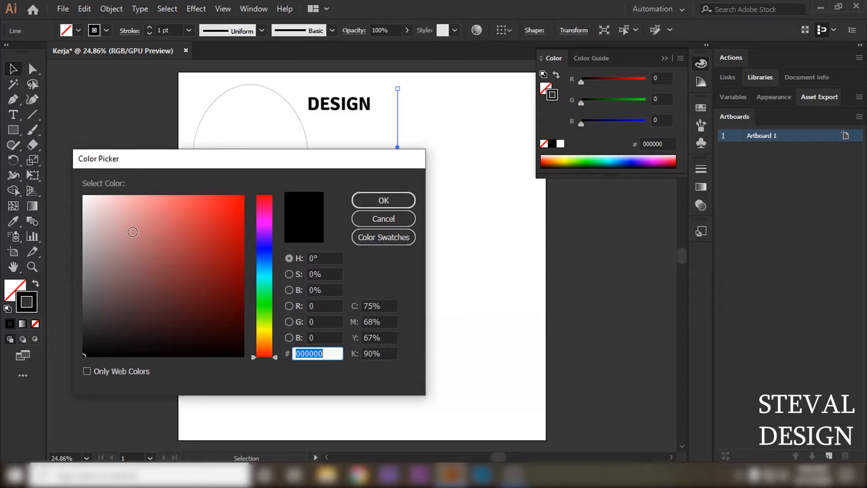
drag(263, 354, 270, 275)
drag(204, 247, 213, 234)
drag(271, 277, 270, 325)
click(241, 224)
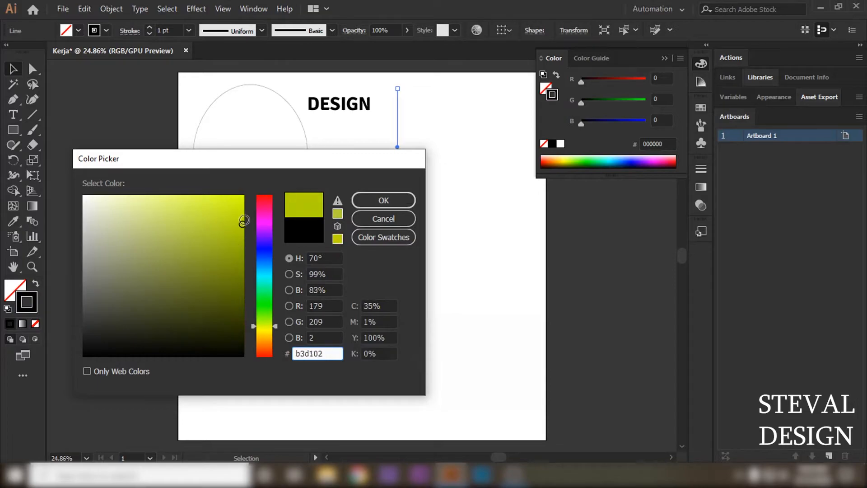
drag(243, 224, 244, 196)
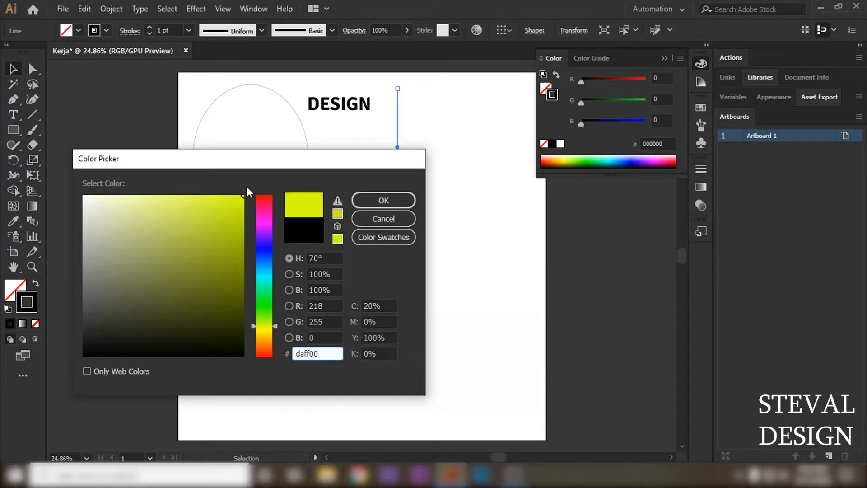
click(391, 198)
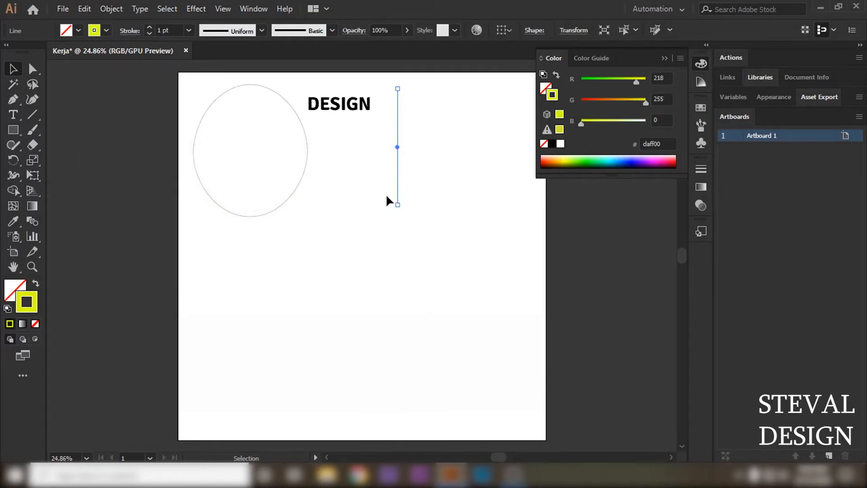
Set the yellow-green vertical line's stroke weight to 10 pt, deselect it and collapse the open color controls
click(459, 133)
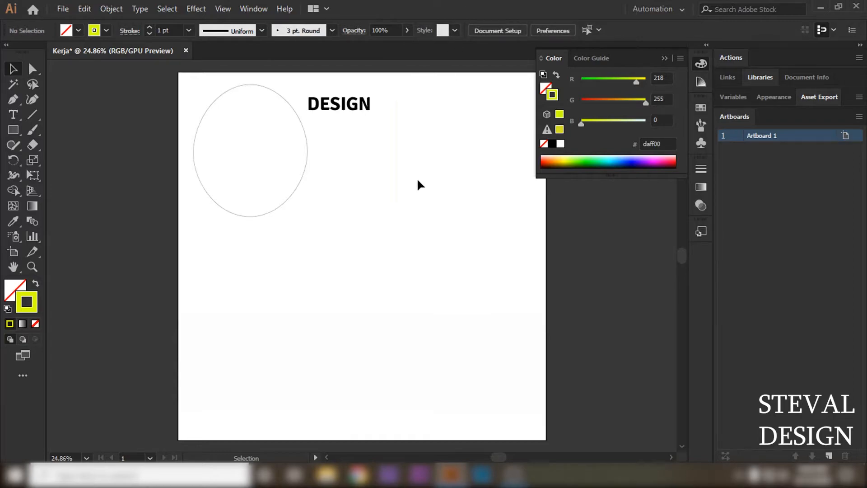
drag(385, 165, 408, 177)
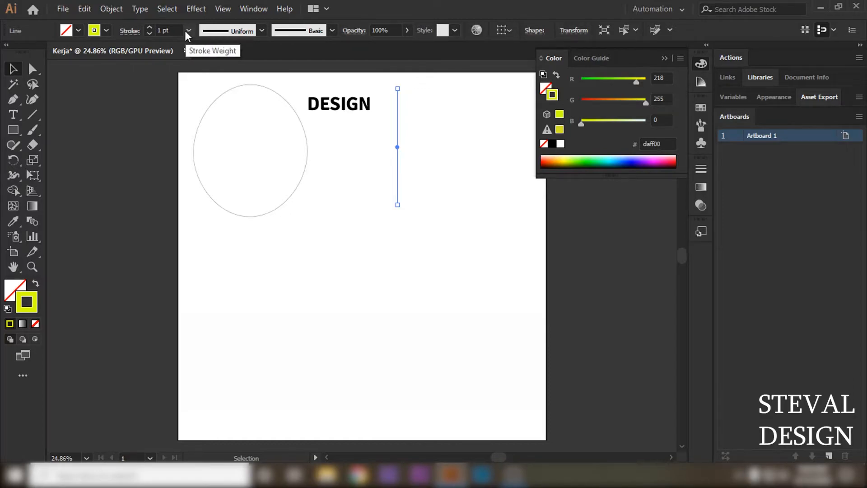
click(150, 27)
click(150, 27)
click(150, 26)
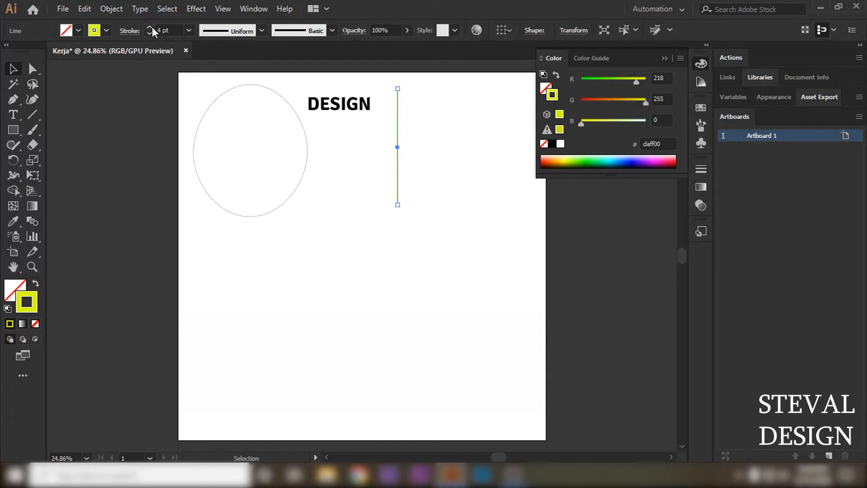
click(189, 30)
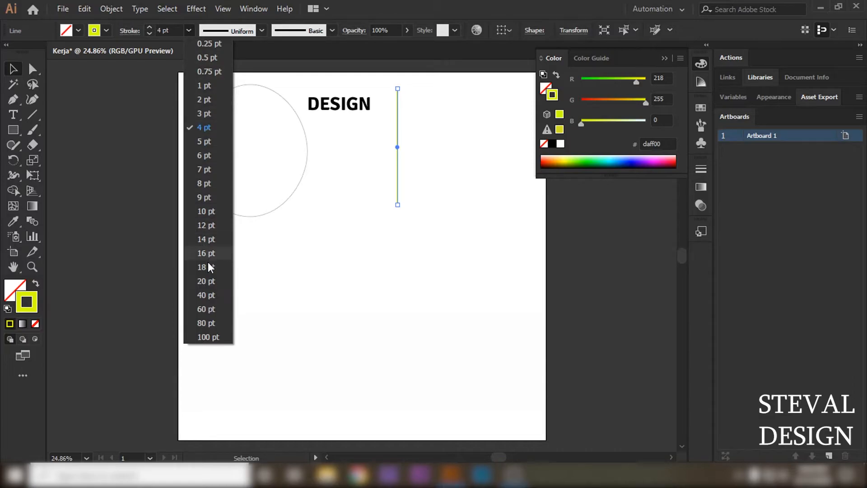
click(209, 213)
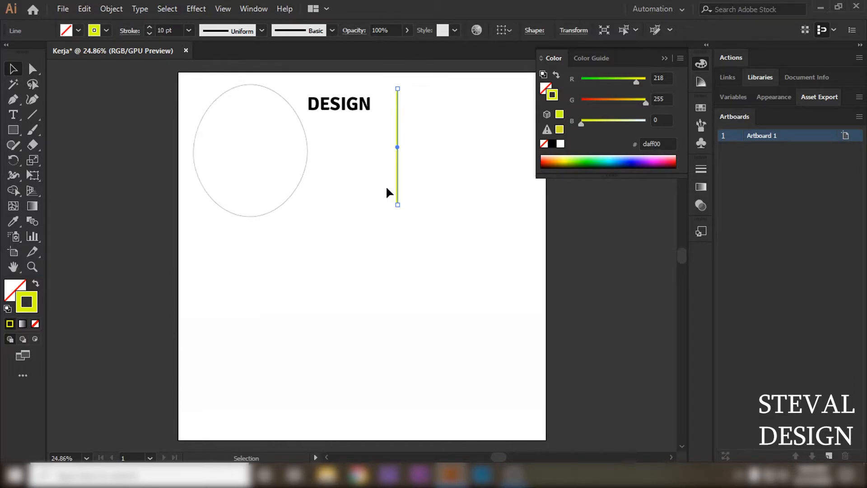
click(414, 186)
scroll(409, 199, up, 1)
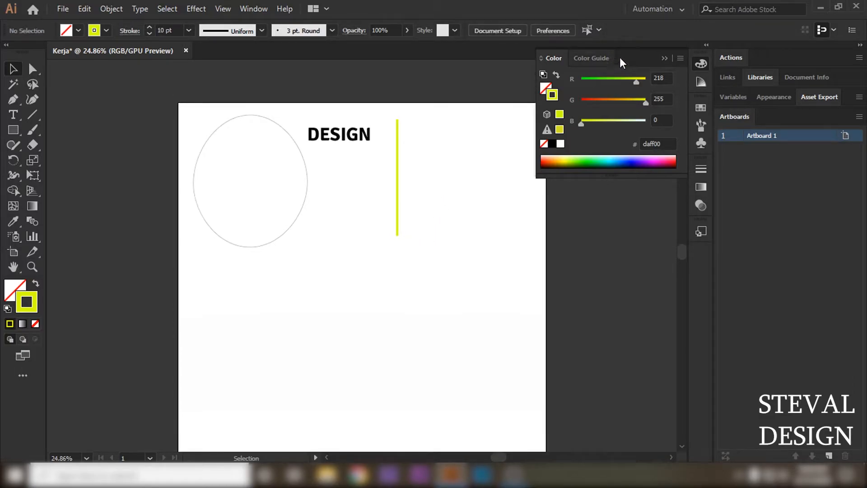
click(663, 59)
scroll(418, 190, down, 1)
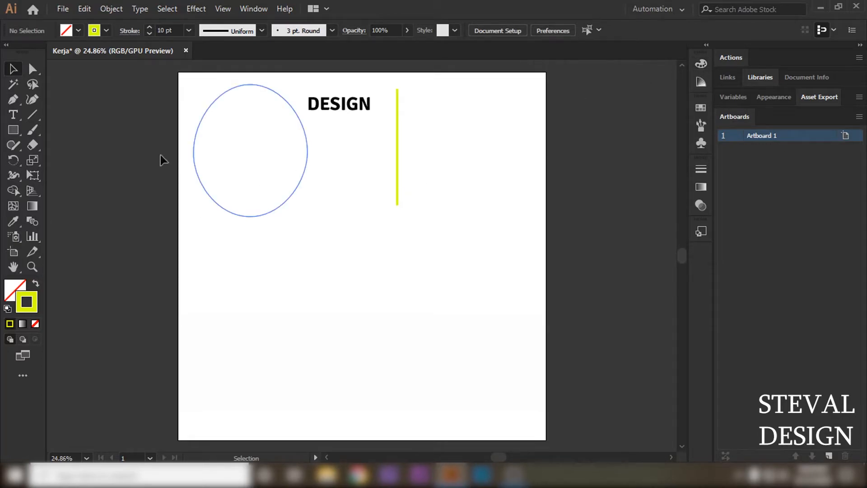
Draw a wide rectangle just to the right of the vertical line with the Rectangle tool
click(13, 131)
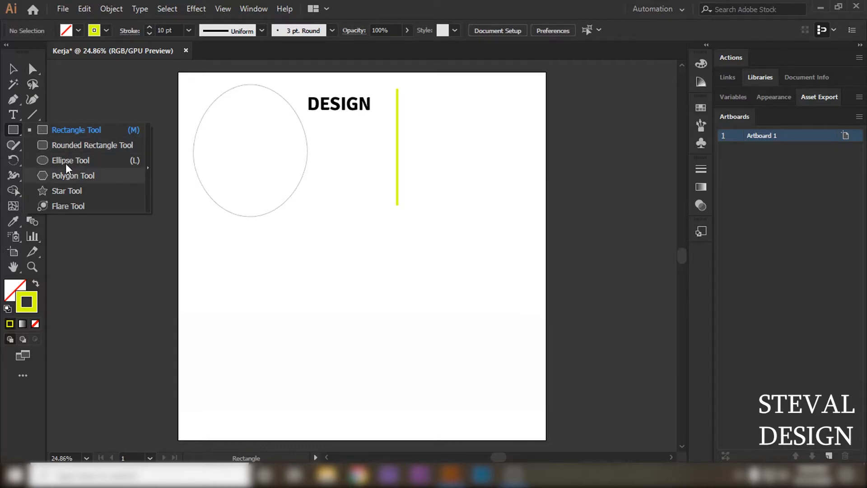
click(14, 132)
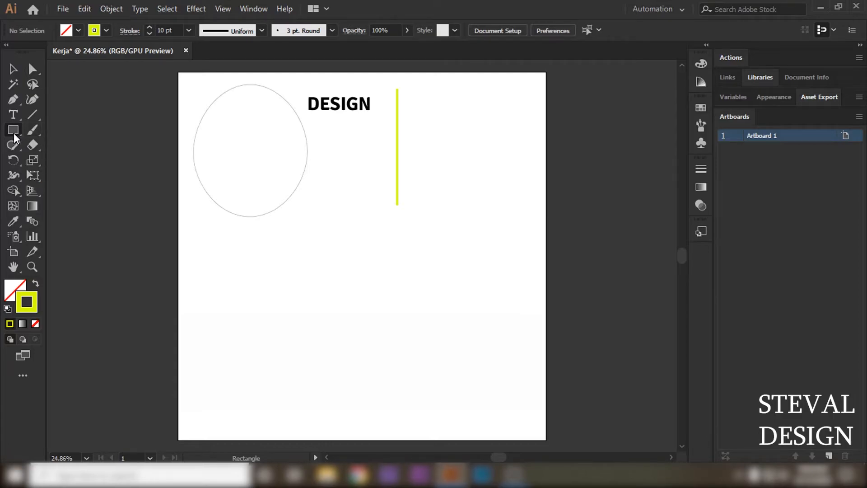
click(13, 133)
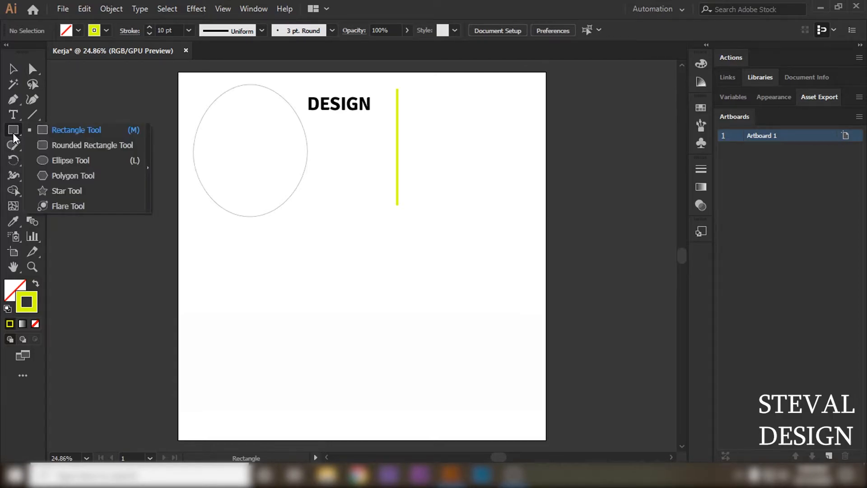
click(50, 134)
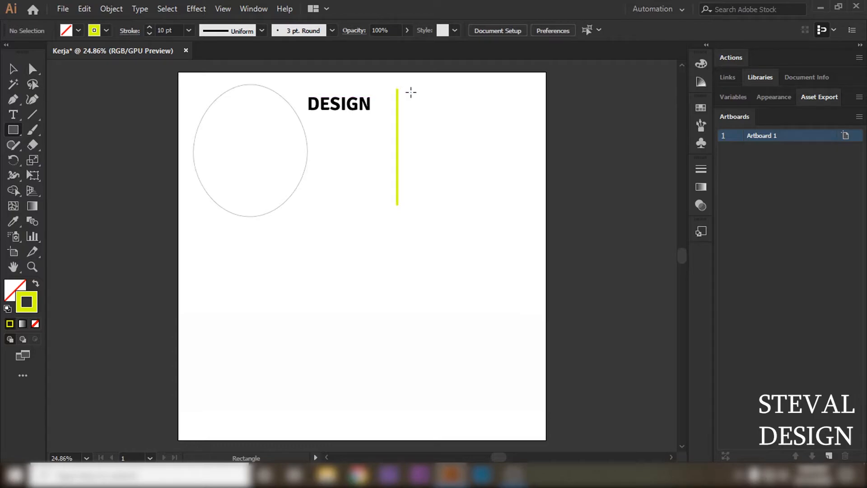
mouse_move(411, 92)
mouse_down()
mouse_move(487, 141)
mouse_move(532, 150)
mouse_up()
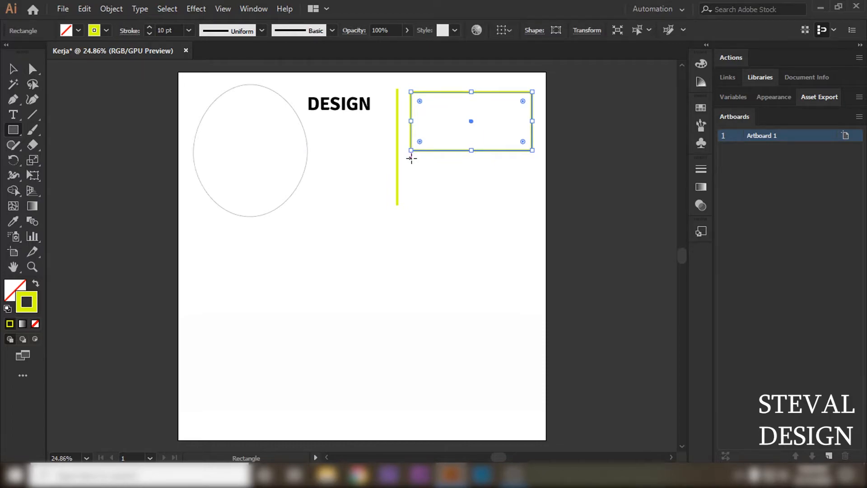
Draw a perfect square directly below the wide rectangle, aligned with its left edge, and deselect it
key(shift)
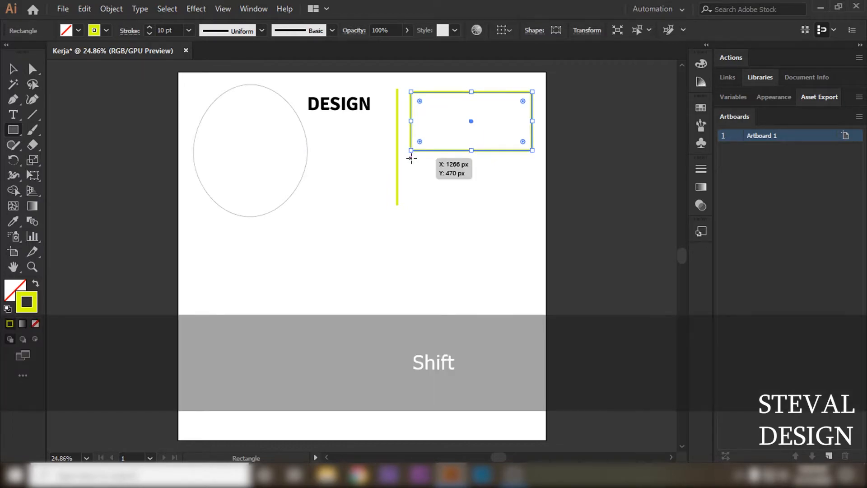
drag(412, 158, 471, 195)
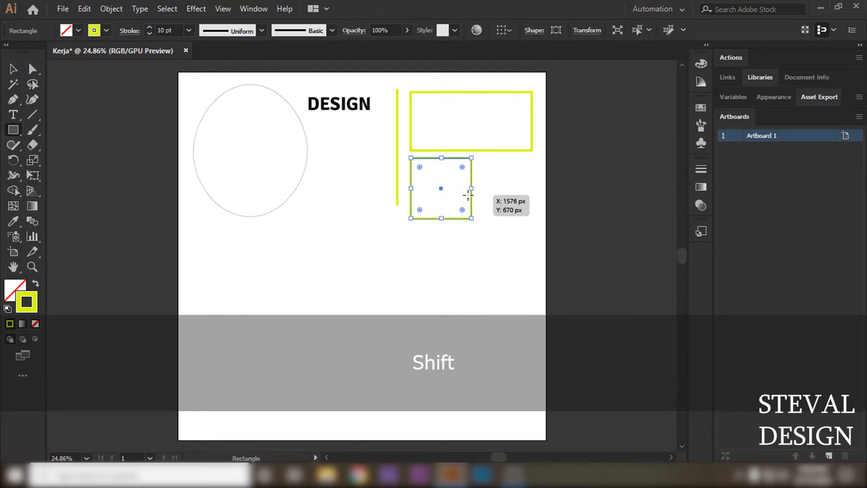
key(v)
click(353, 259)
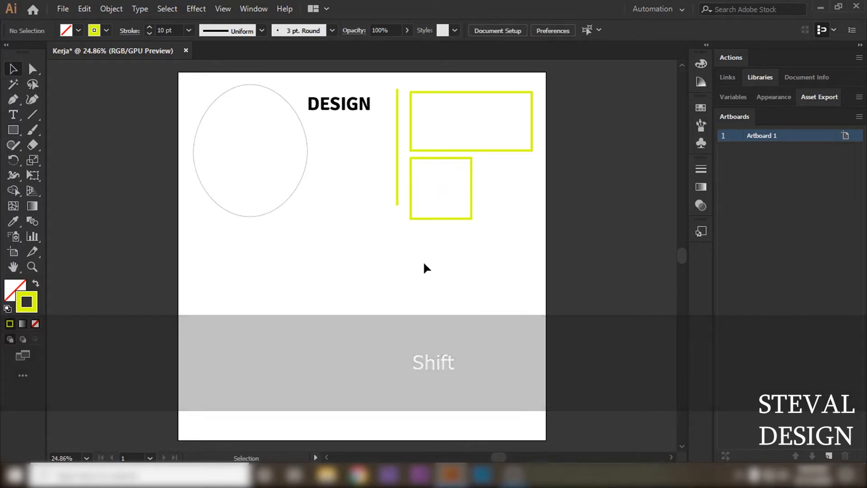
Draw a perfect circle of about the square's height to the right of the square and deselect it
drag(454, 264, 397, 255)
click(12, 131)
click(13, 132)
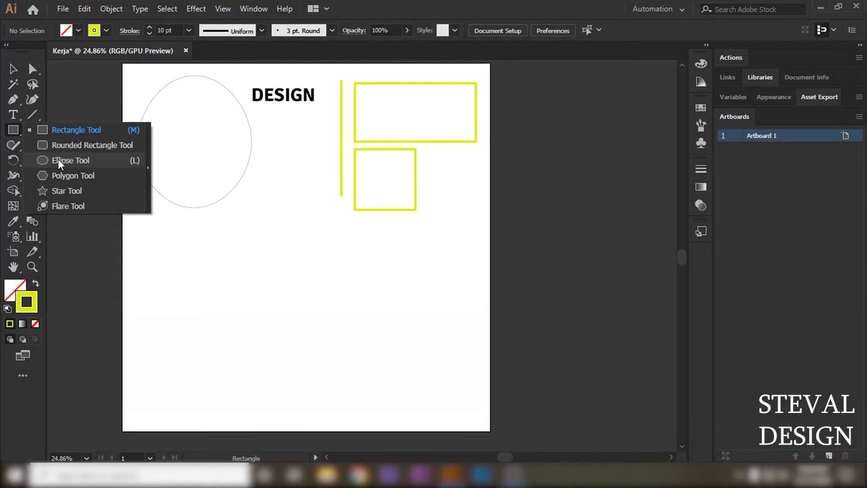
click(58, 160)
key(shift)
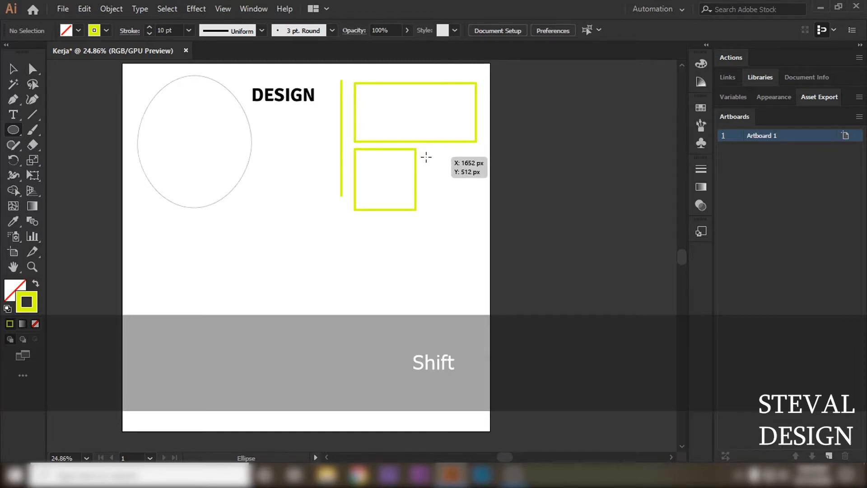
mouse_move(427, 159)
mouse_down()
mouse_move(482, 208)
mouse_move(452, 176)
mouse_up()
click(12, 68)
click(456, 271)
Draw an upright hexagon with the Polygon tool, move it below the square and deselect it
key(space)
drag(372, 281, 404, 267)
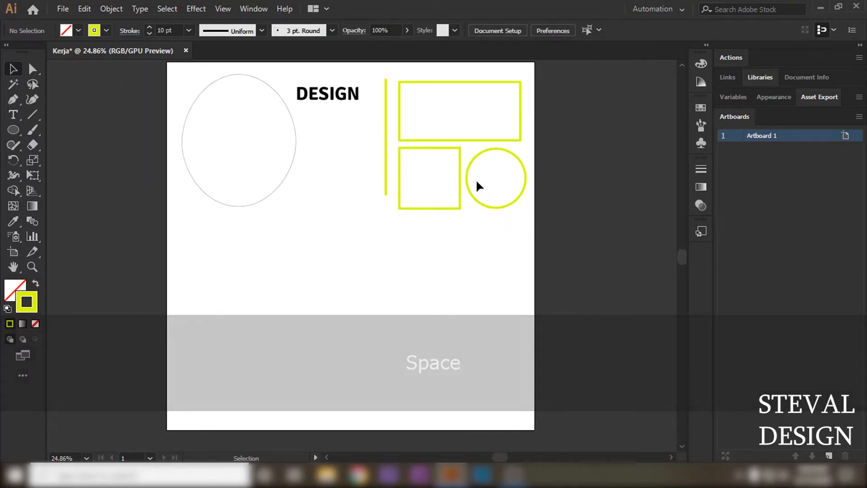
click(12, 131)
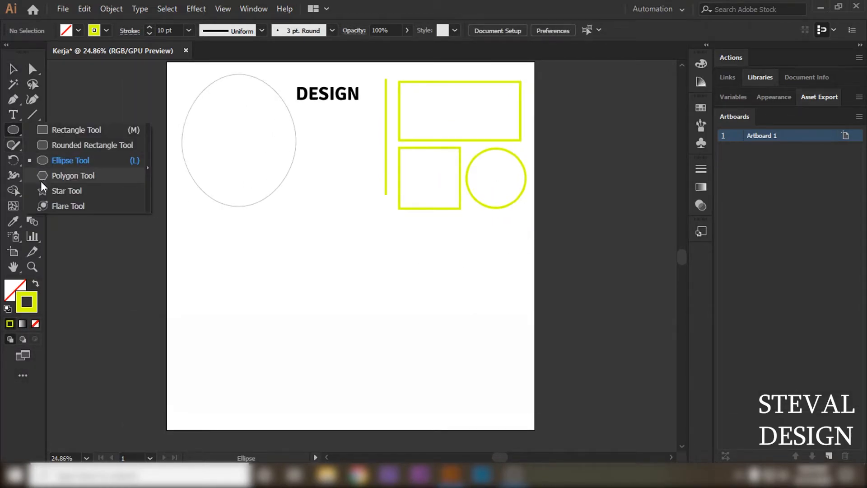
click(68, 176)
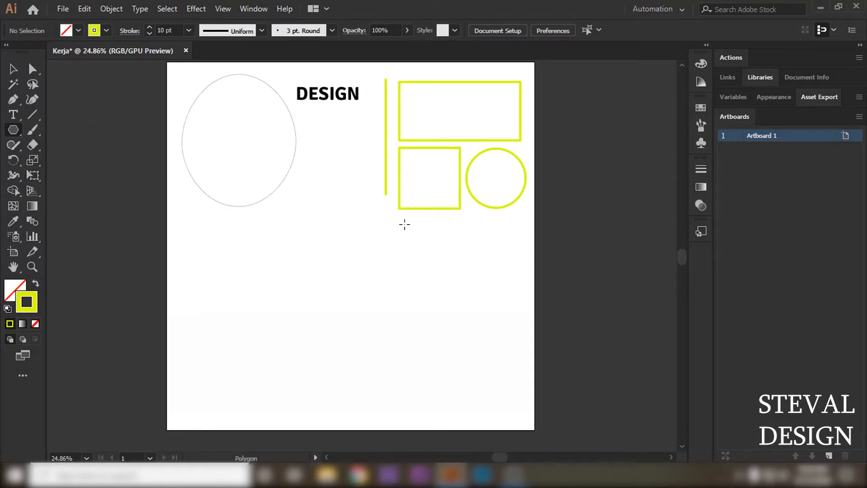
key(shift)
drag(398, 224, 435, 247)
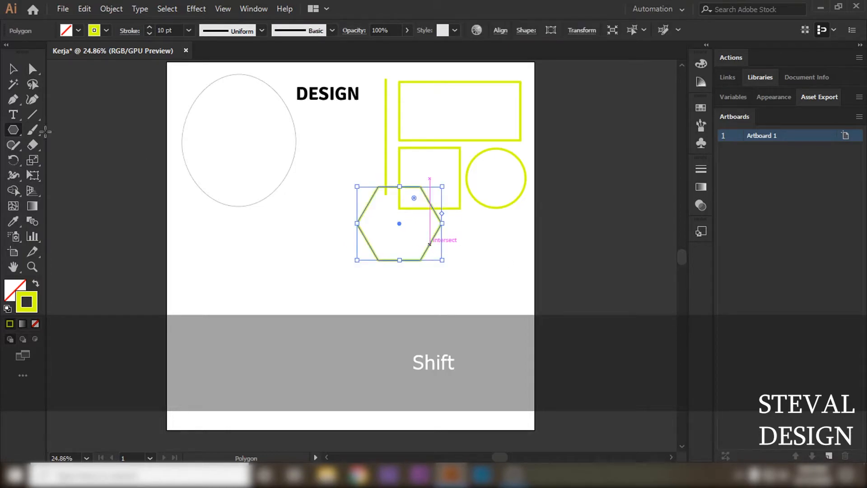
click(13, 69)
drag(399, 224, 427, 253)
click(291, 257)
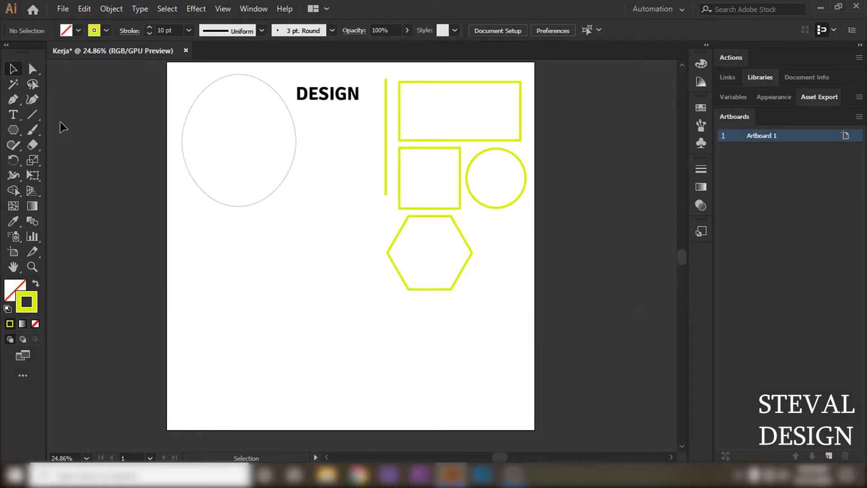
Draw a five-pointed star with the Star tool, center it inside the hexagon and deselect it
click(13, 130)
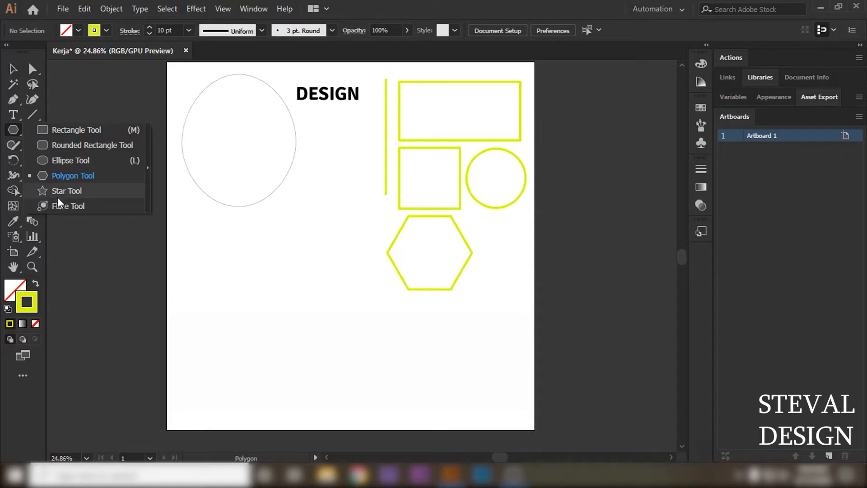
click(58, 197)
drag(266, 233, 445, 248)
key(v)
click(522, 275)
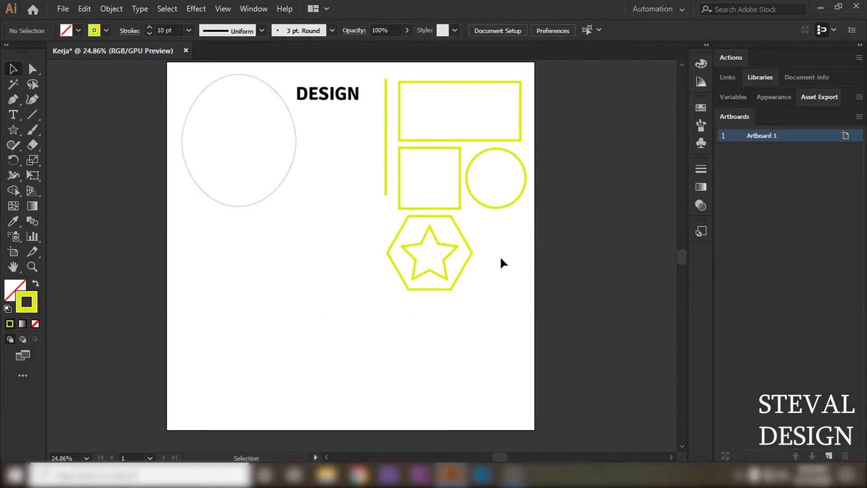
Paint a wavy stroke, a jagged stroke and a straight vertical stroke below the oval with the Paintbrush tool
click(13, 132)
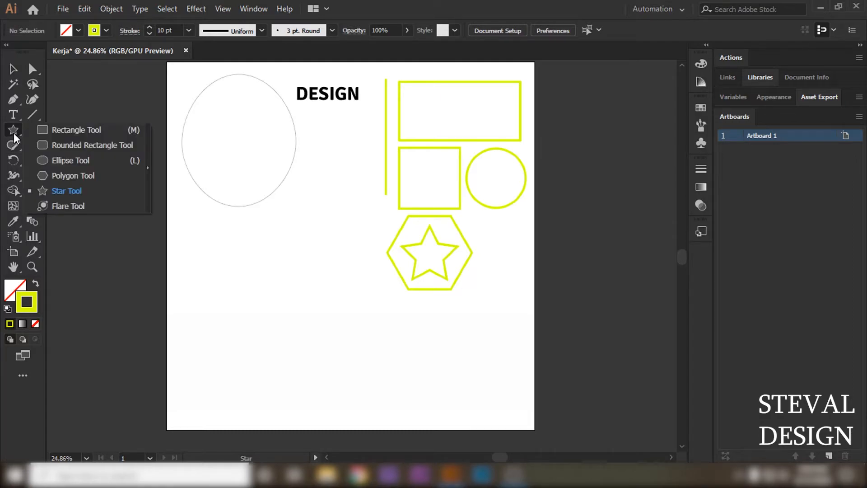
click(14, 133)
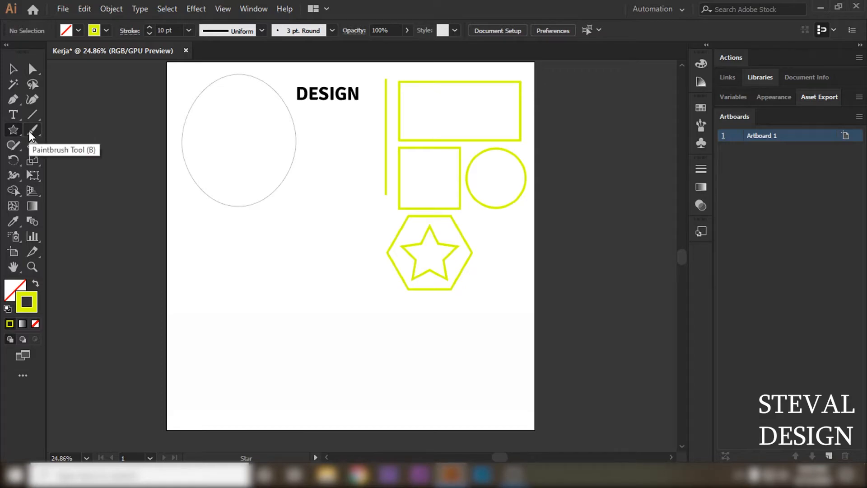
click(29, 131)
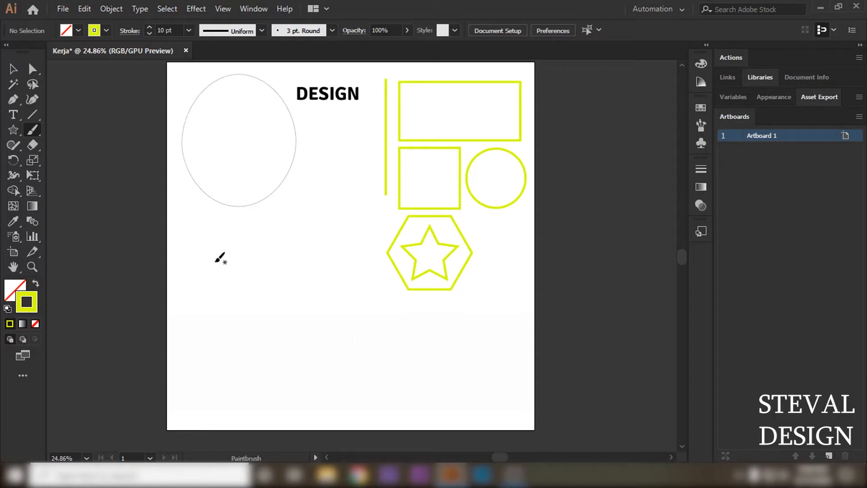
mouse_move(190, 306)
mouse_down()
mouse_move(227, 241)
mouse_move(234, 297)
mouse_move(252, 242)
mouse_move(260, 292)
mouse_move(276, 239)
mouse_move(287, 295)
mouse_move(302, 241)
mouse_move(320, 338)
mouse_up()
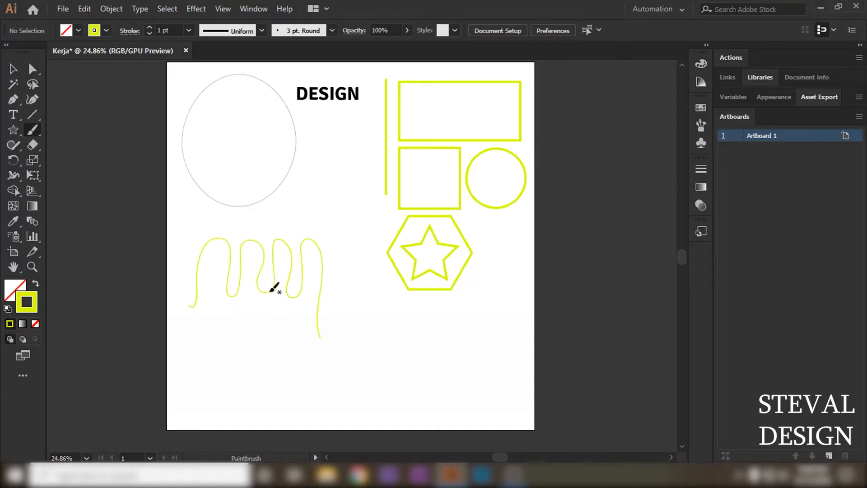
mouse_move(265, 205)
mouse_down()
mouse_move(330, 204)
mouse_move(360, 239)
mouse_up()
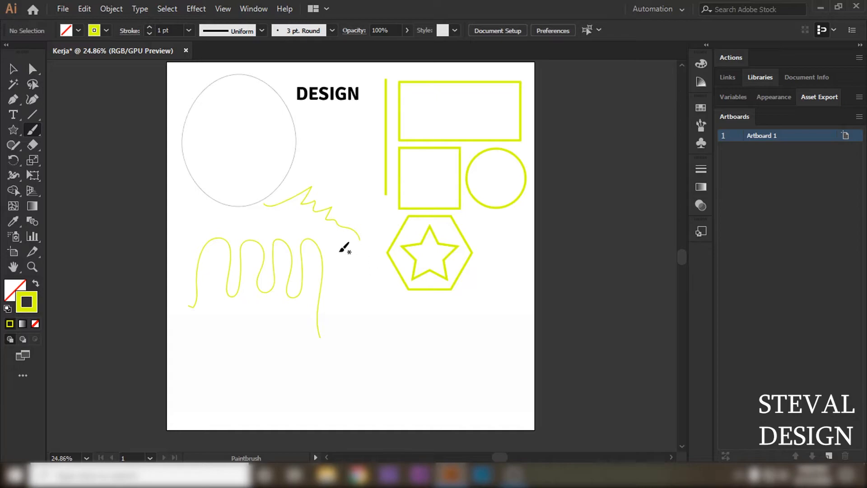
key(shift)
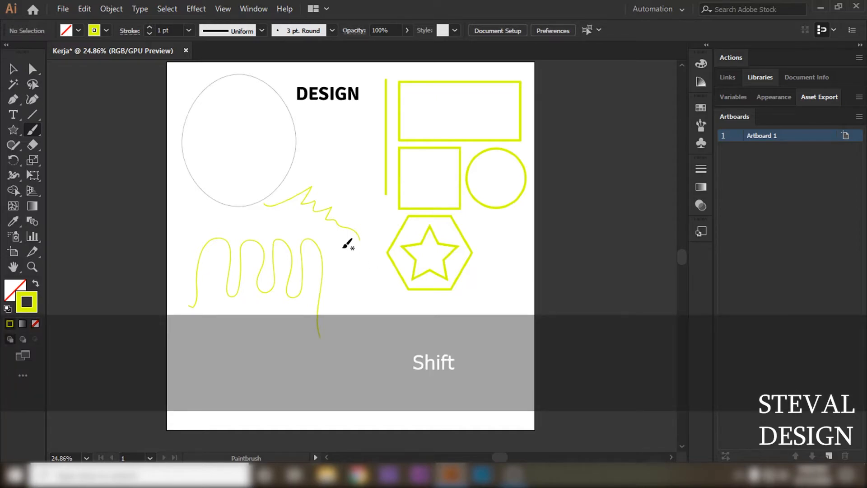
drag(344, 247, 358, 334)
Select the wavy and straight brush strokes and set their stroke color to dark green 1b2d01
click(13, 68)
drag(232, 348, 354, 291)
double_click(37, 303)
mouse_move(231, 273)
mouse_down()
mouse_move(239, 328)
mouse_move(265, 318)
mouse_up()
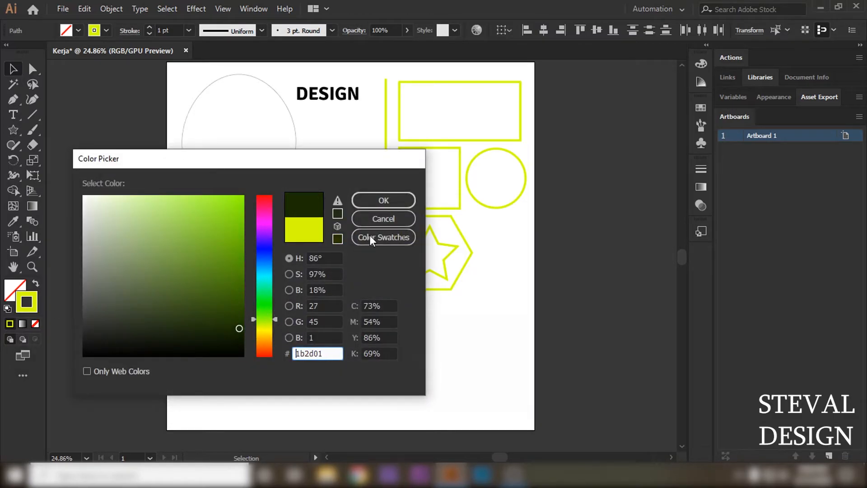
click(370, 202)
click(396, 361)
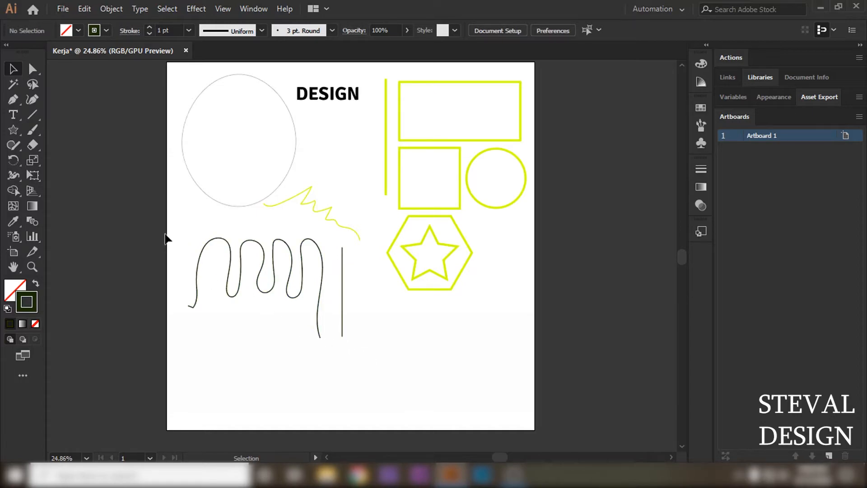
Erase the left half of the wavy brush stroke with the Eraser tool
click(31, 148)
mouse_move(182, 311)
mouse_down()
mouse_move(207, 244)
mouse_move(228, 246)
mouse_move(228, 294)
mouse_move(239, 249)
mouse_move(251, 244)
mouse_move(262, 253)
mouse_move(259, 289)
mouse_up()
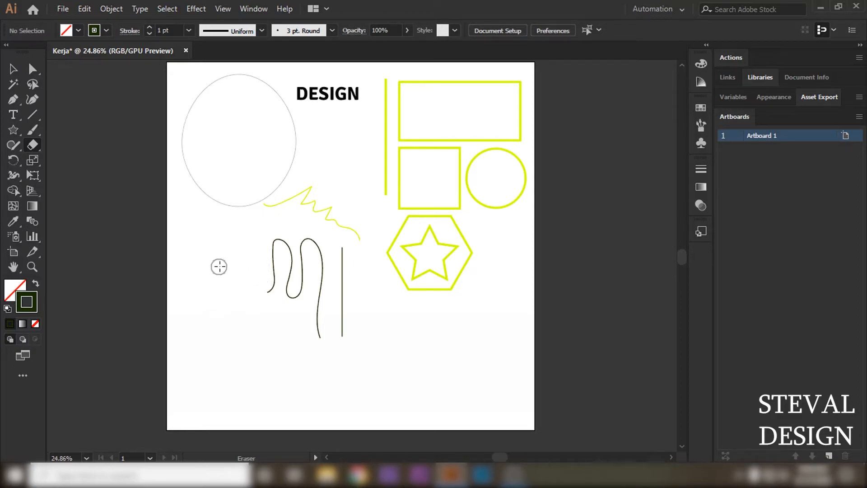
Select the wide rectangle at the artboard's upper right and swap its fill and stroke for a solid yellow-green fill
click(36, 207)
click(13, 70)
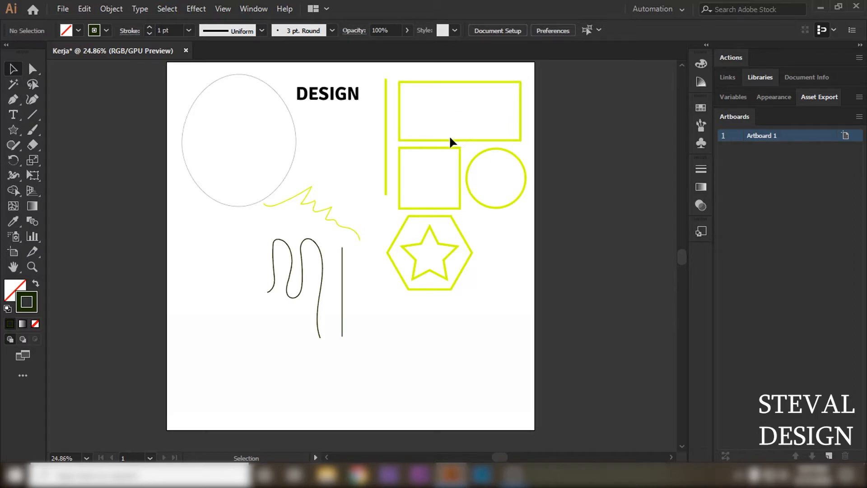
click(519, 90)
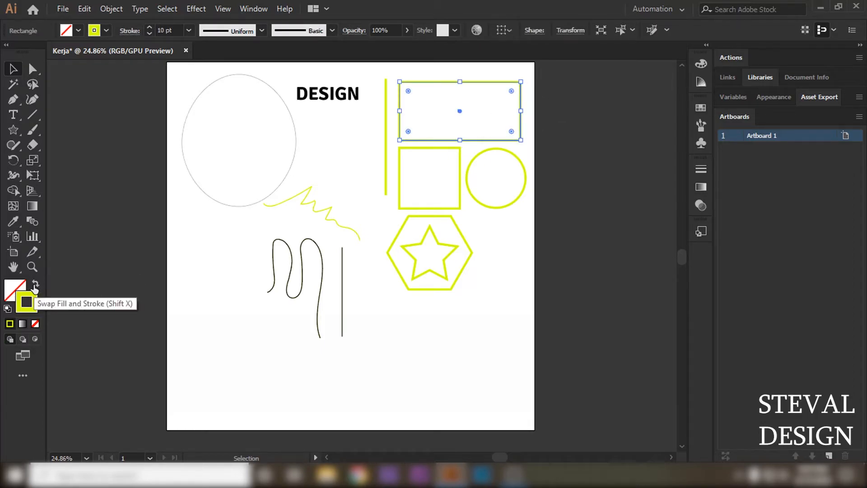
click(36, 286)
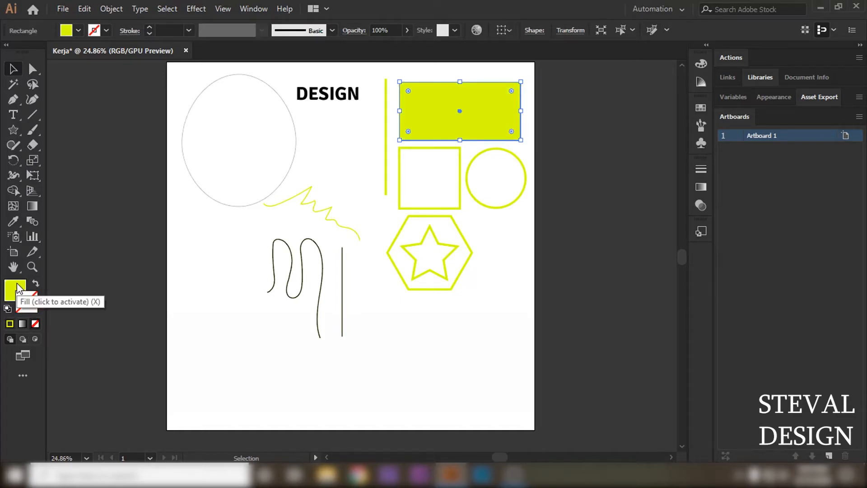
click(18, 288)
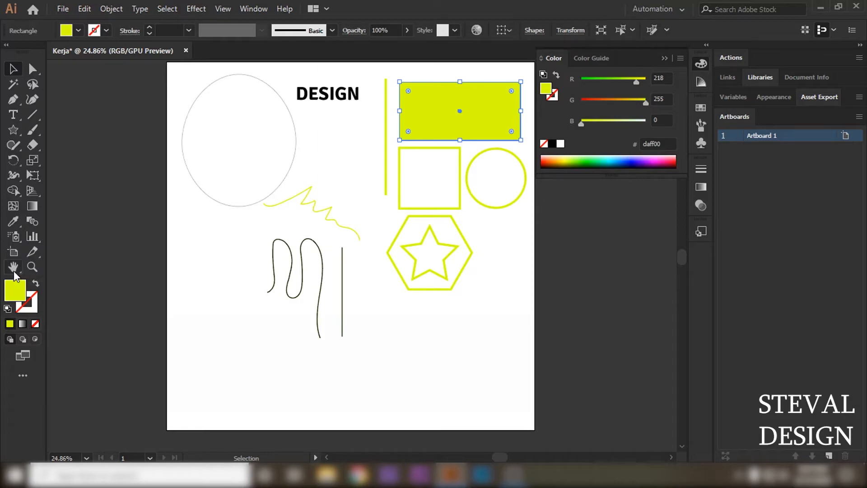
Apply the default white-to-black linear gradient to the wide rectangle with the Gradient tool and show the gradient settings
click(38, 207)
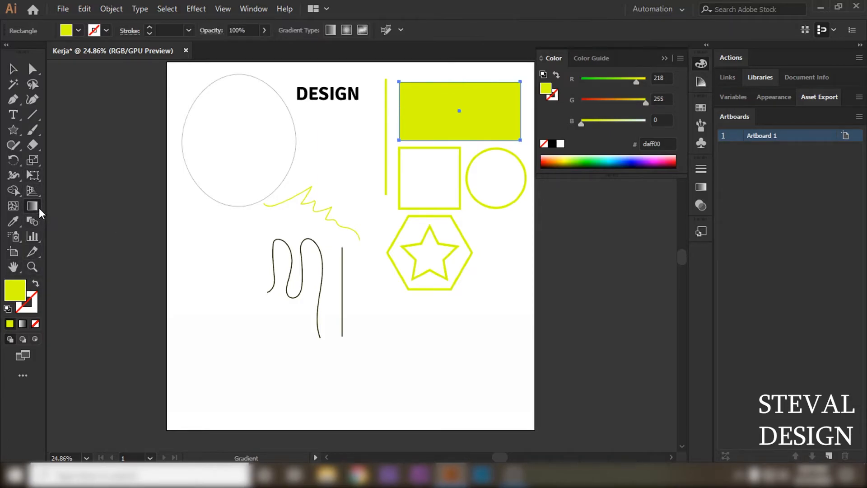
click(439, 104)
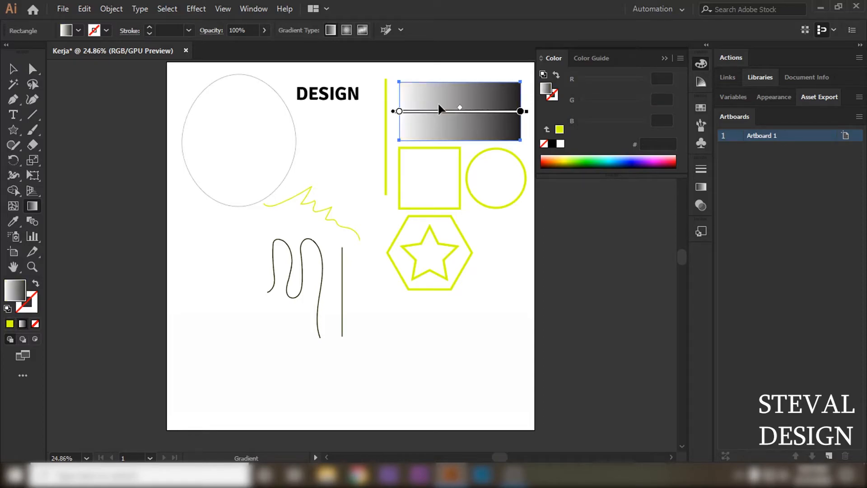
click(665, 57)
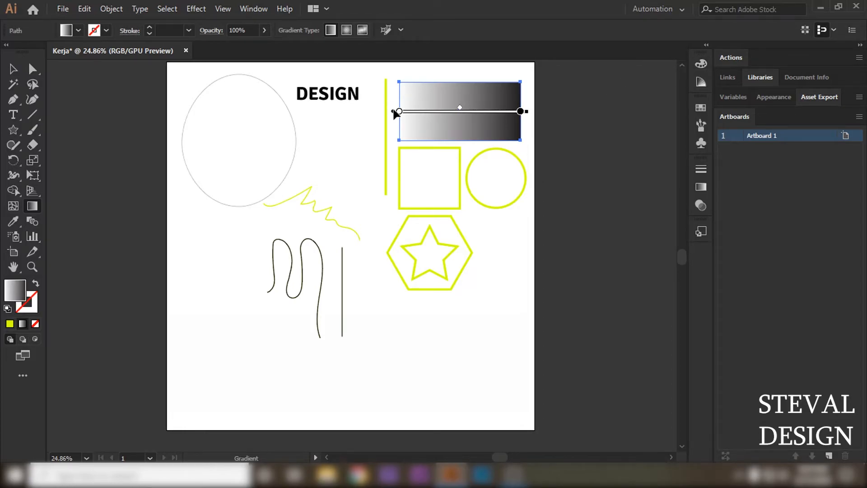
click(704, 188)
click(665, 164)
click(254, 10)
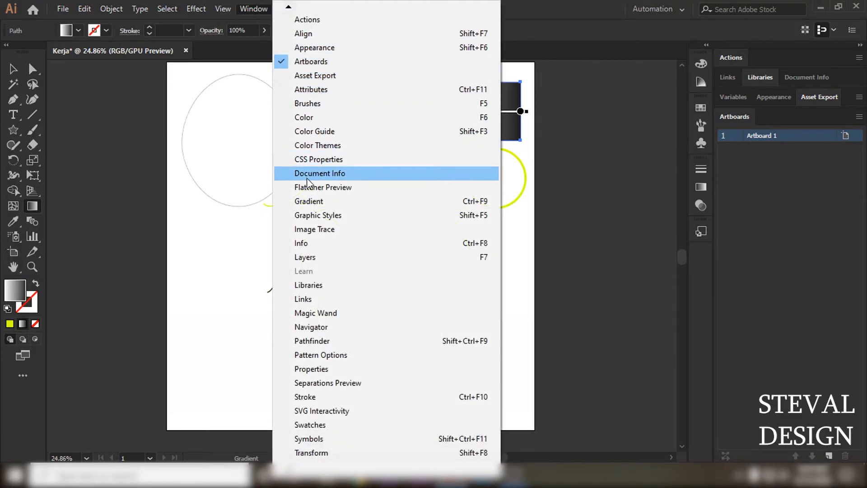
click(313, 201)
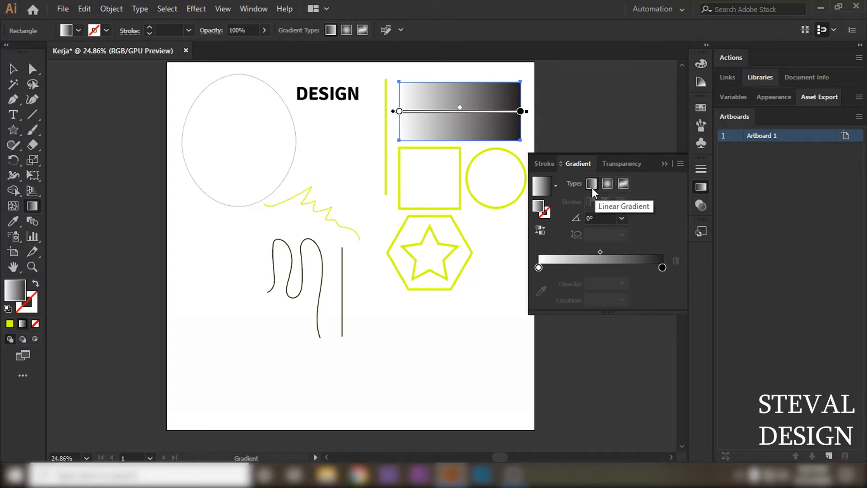
Set the rectangle's linear gradient to run from an orange start stop to a yellow end stop
click(539, 267)
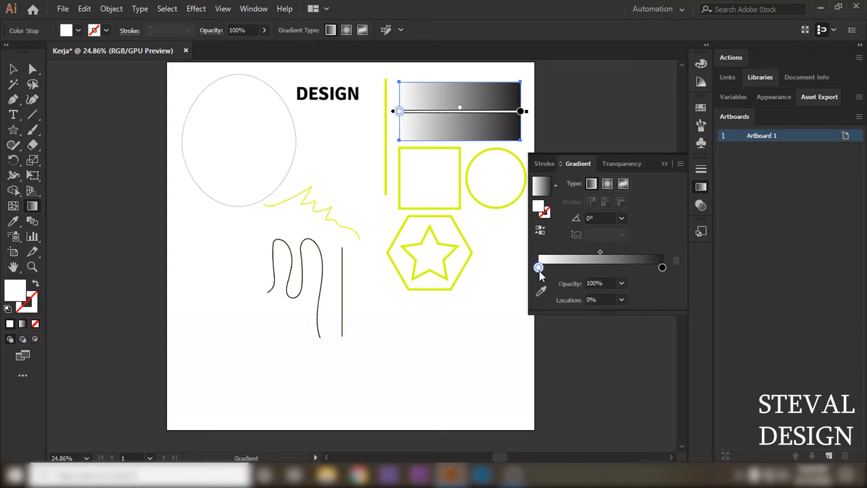
double_click(538, 267)
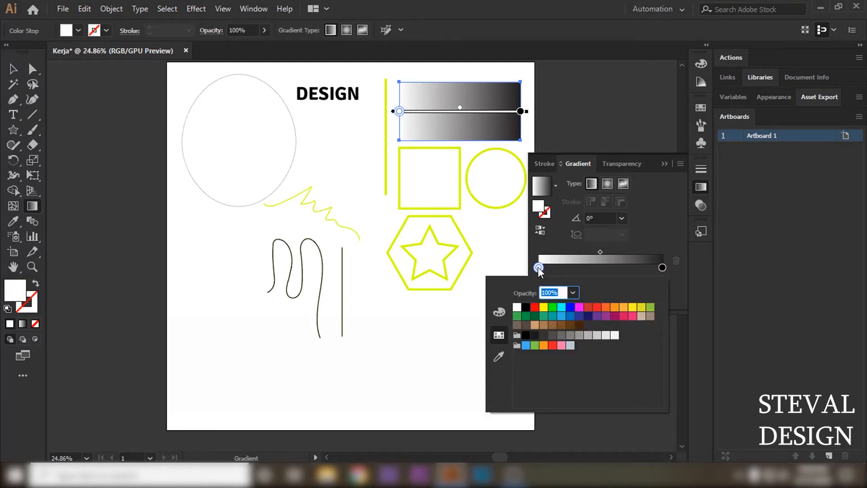
click(606, 307)
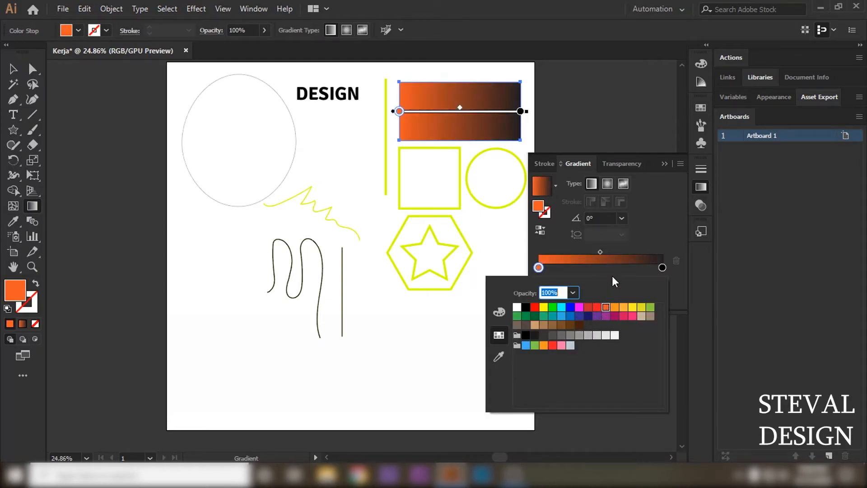
click(663, 267)
double_click(662, 267)
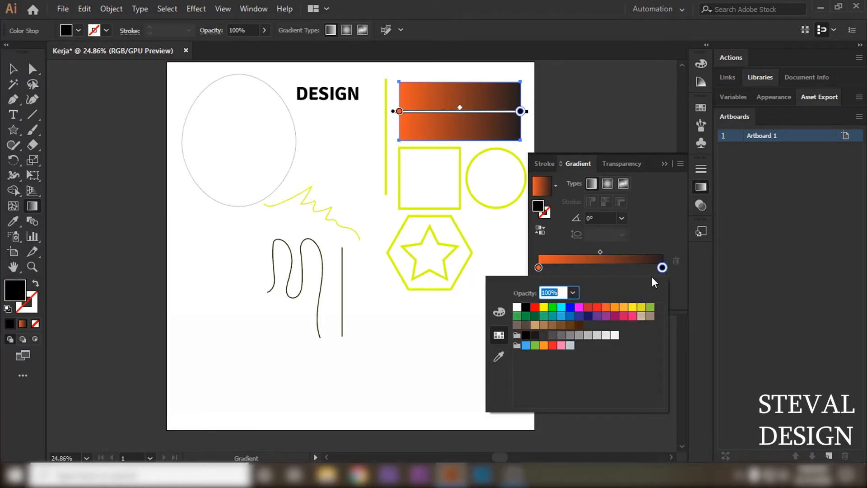
click(632, 309)
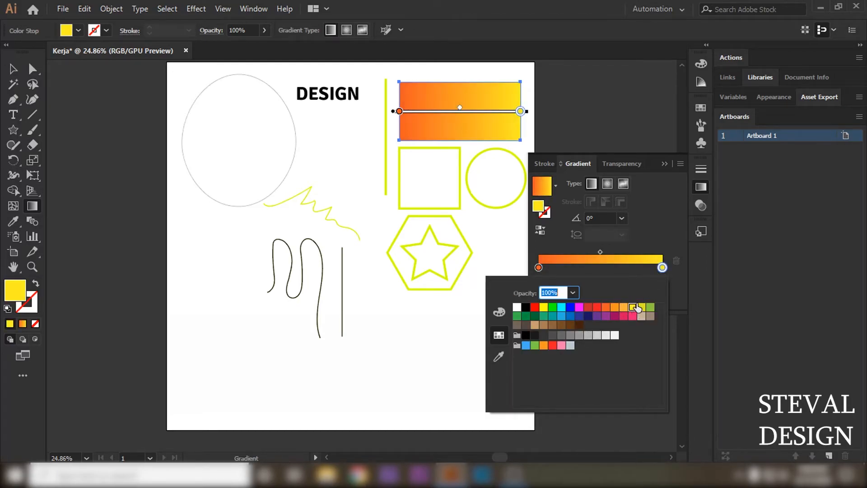
click(650, 203)
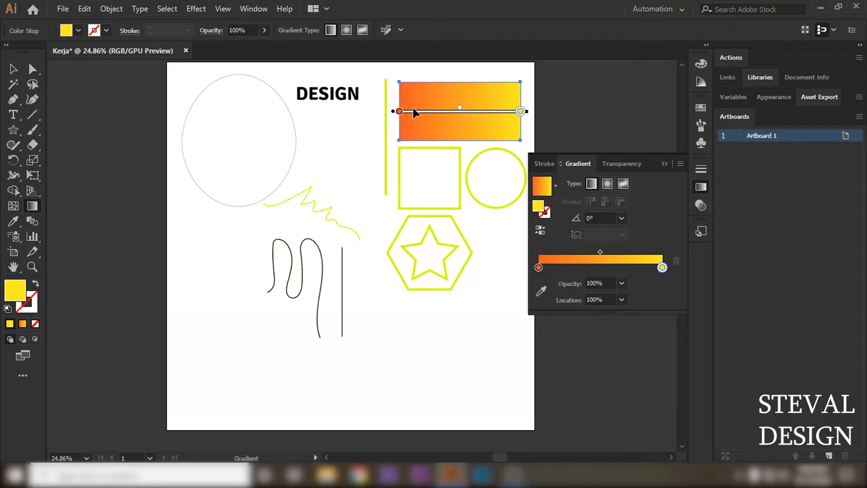
Change the rectangle's orange-to-yellow gradient to the radial type and select its yellow end stop
mouse_move(401, 113)
mouse_down()
mouse_move(450, 113)
mouse_move(392, 115)
mouse_up()
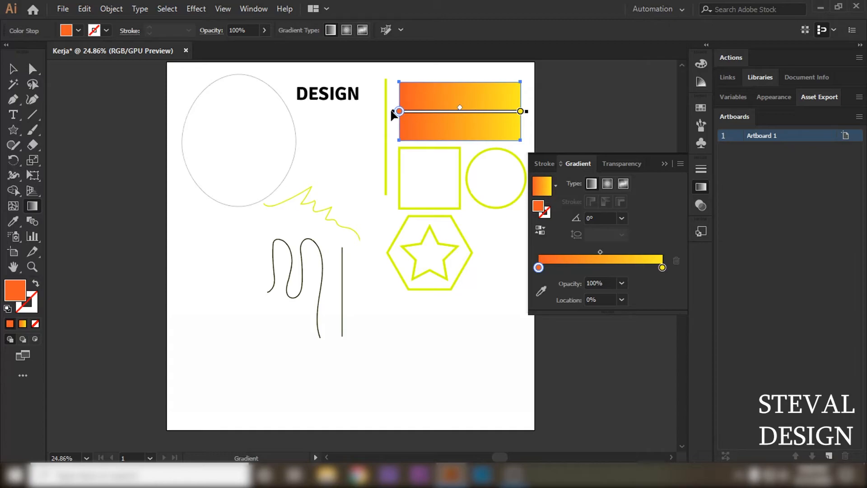
click(607, 183)
click(460, 111)
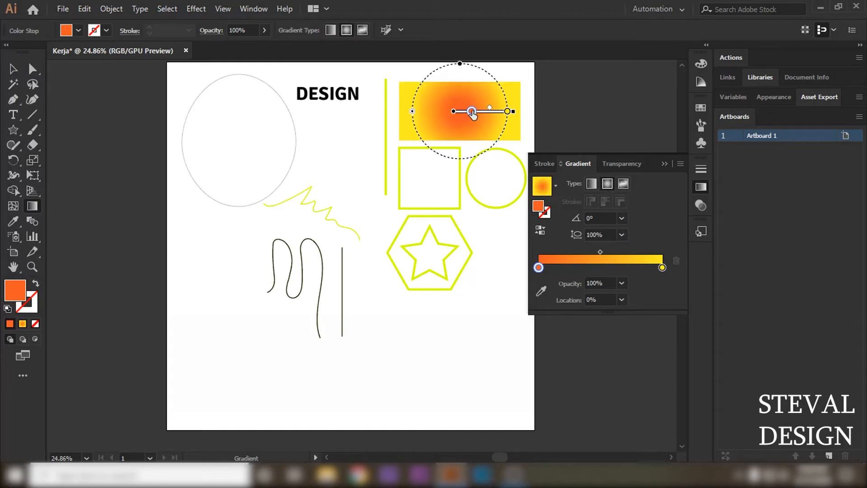
click(507, 112)
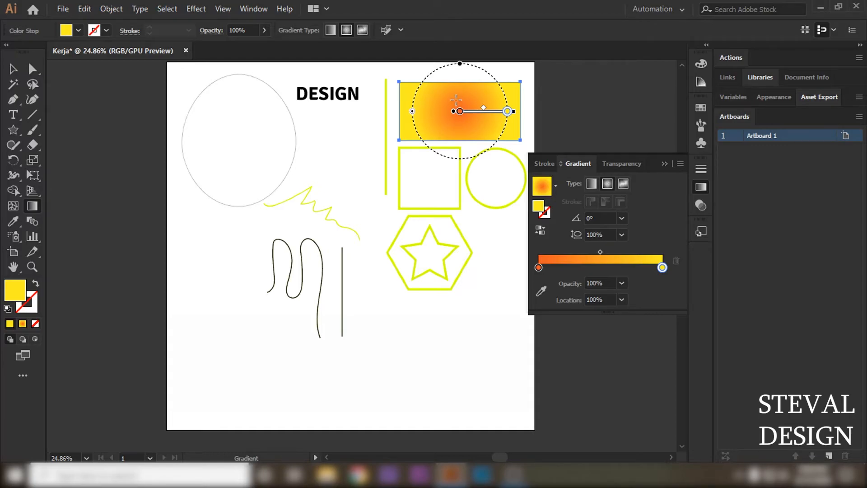
Redraw the radial gradient from near the rectangle's center down into the square below, at about -118.5°
drag(448, 102, 402, 159)
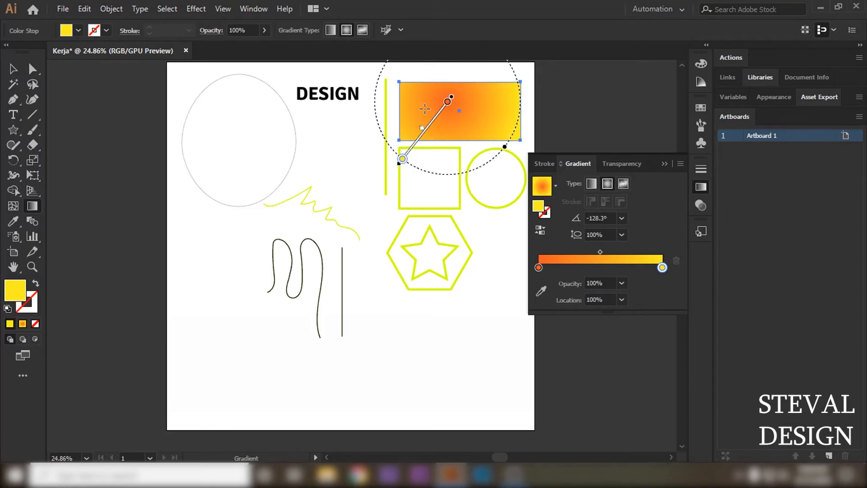
drag(425, 109, 348, 193)
drag(460, 120, 424, 187)
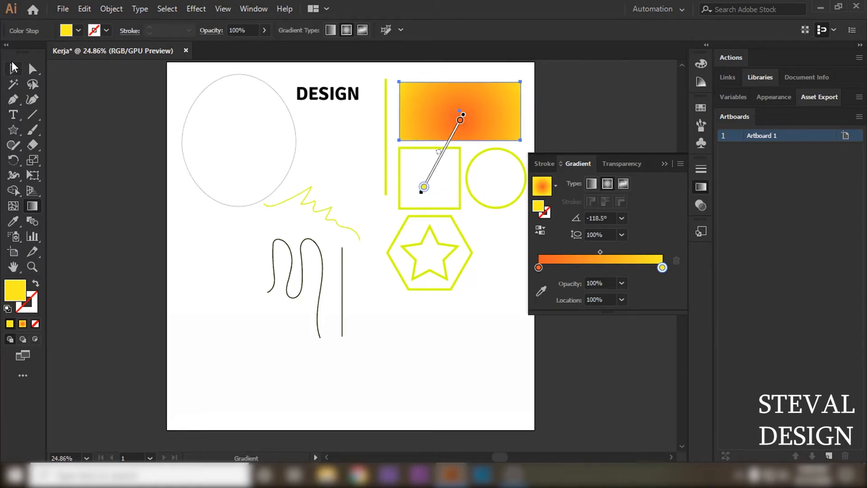
Stretch the artboard's right edge outward with the Artboard tool to a width of about 2666 px
click(13, 255)
click(664, 164)
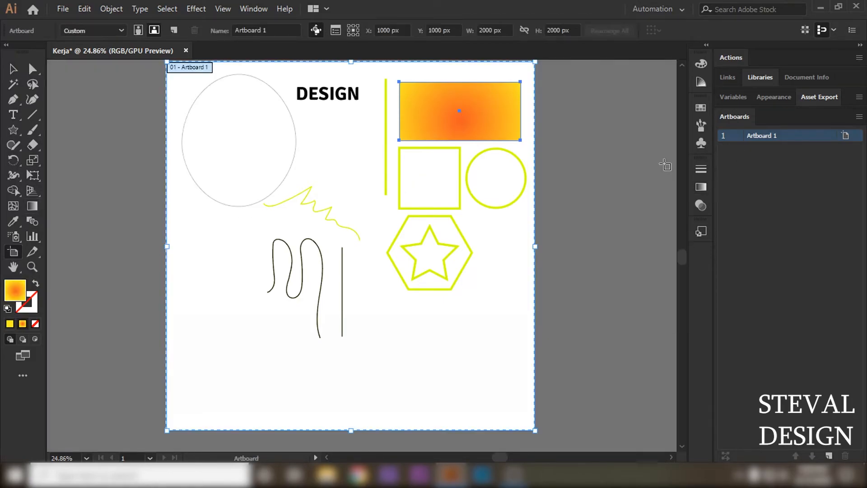
scroll(512, 226, up, 1)
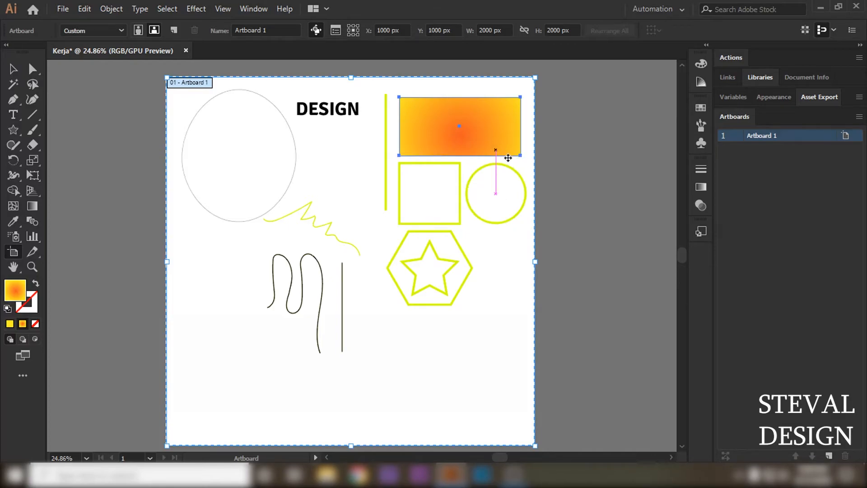
scroll(547, 228, down, 2)
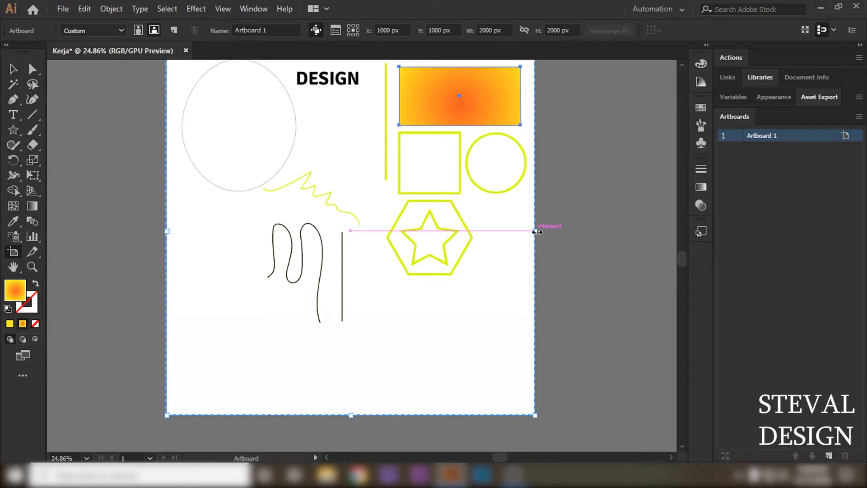
scroll(535, 191, up, 2)
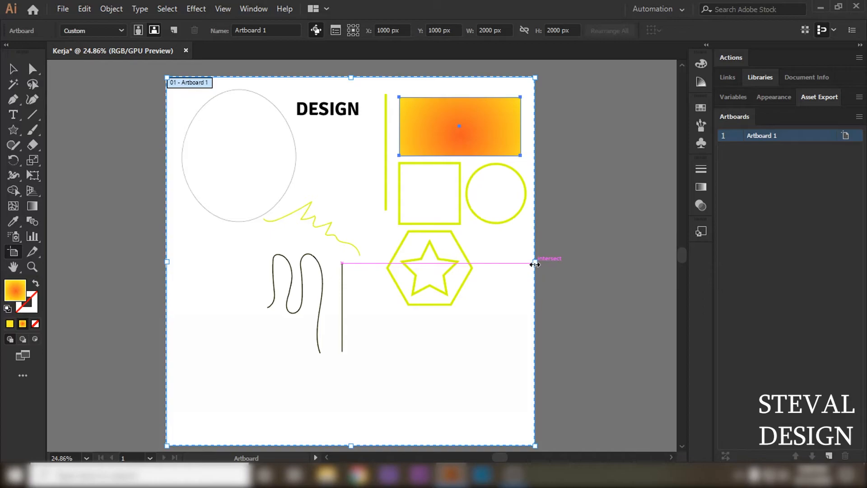
drag(535, 265, 659, 256)
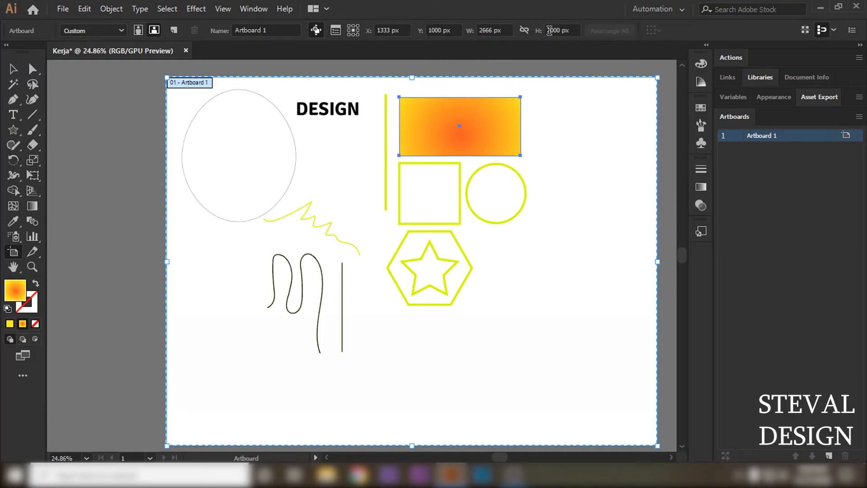
Set the artboard's width to 3000 px and height to 4000 px, then return to the Selection tool
drag(506, 28, 448, 28)
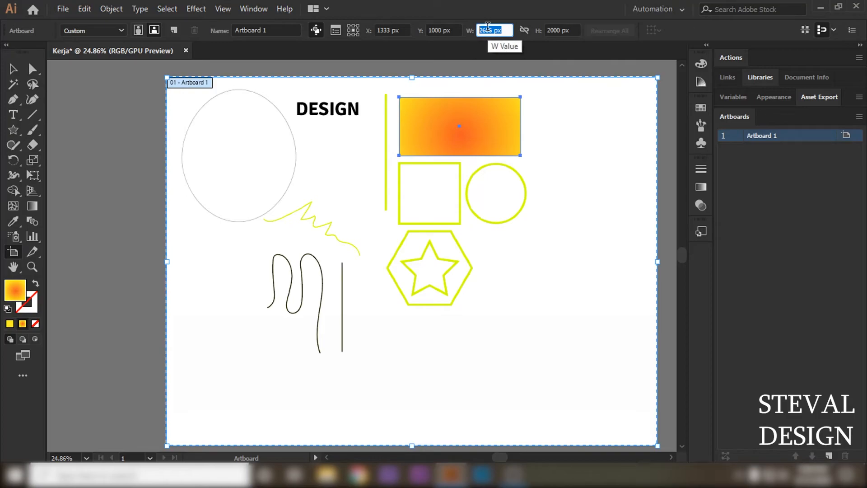
text(3000)
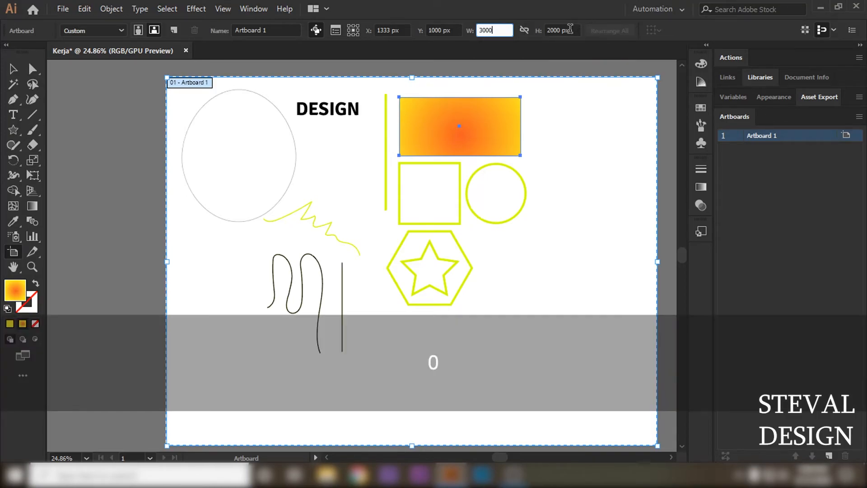
key(Tab)
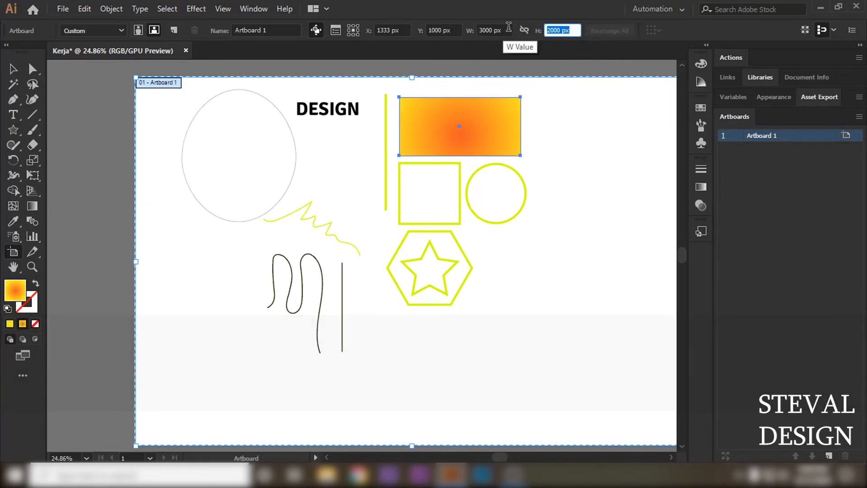
text(4000)
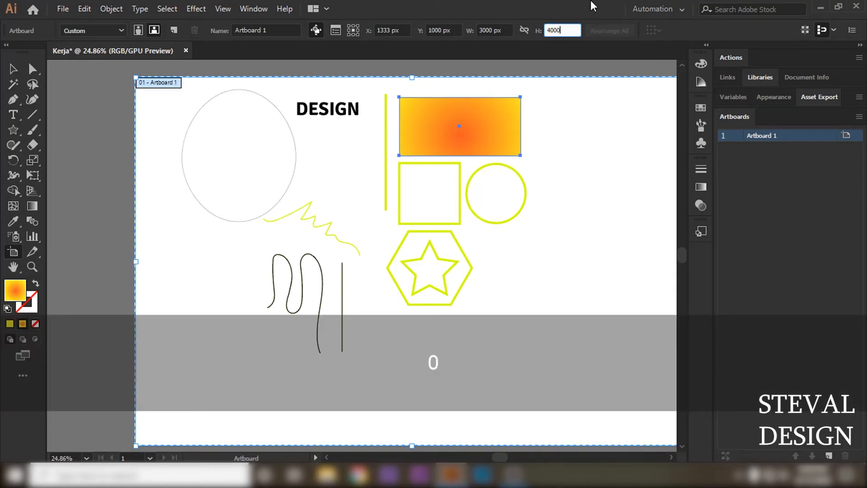
key(Return)
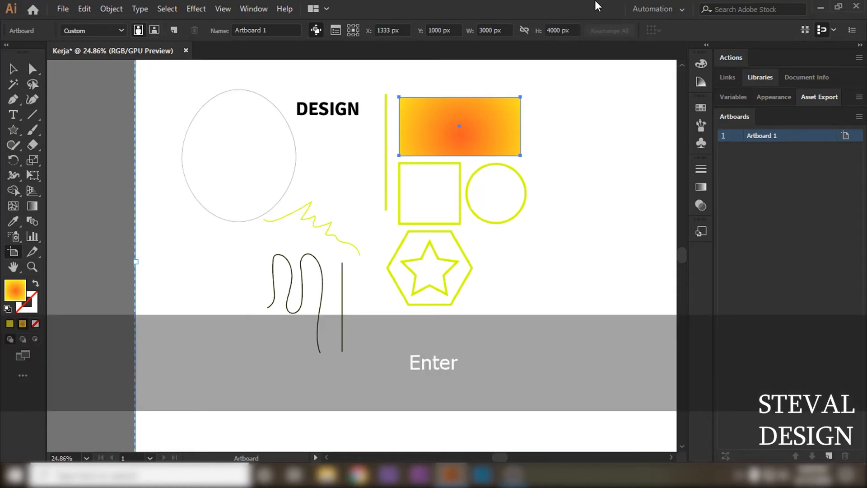
click(13, 69)
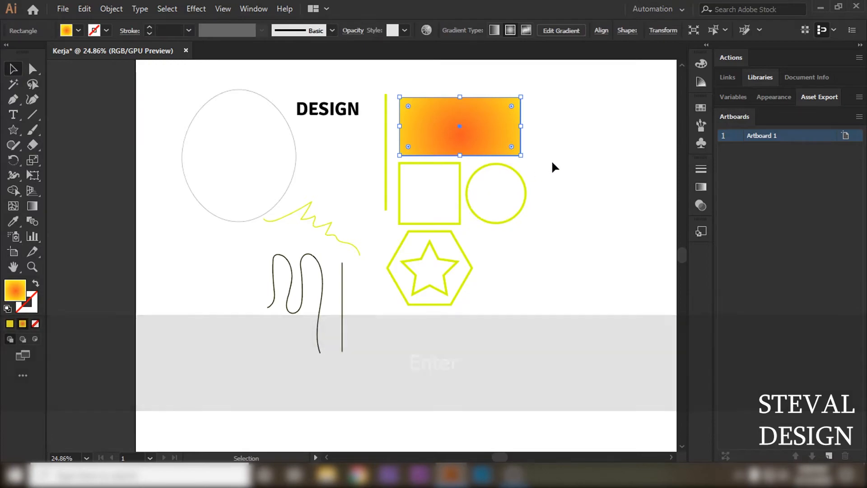
Pan across the enlarged artboard with the Hand tool to view its empty lower-right area
key(space)
drag(574, 139, 567, 117)
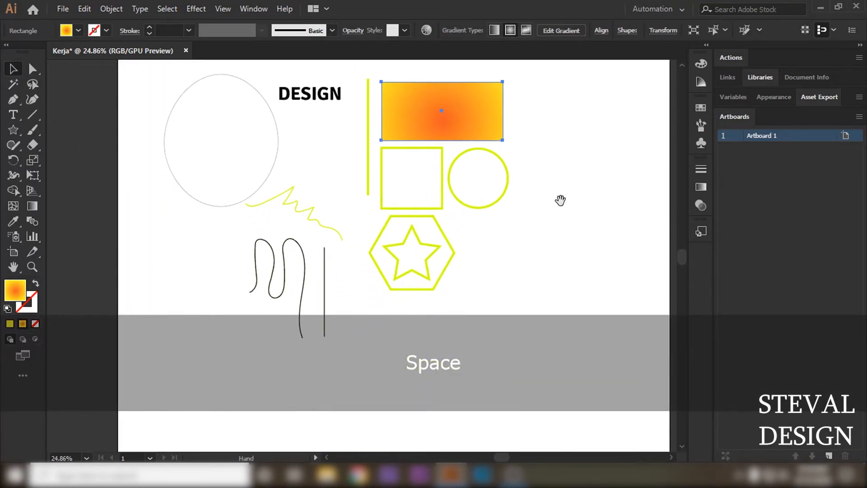
drag(561, 197, 559, 182)
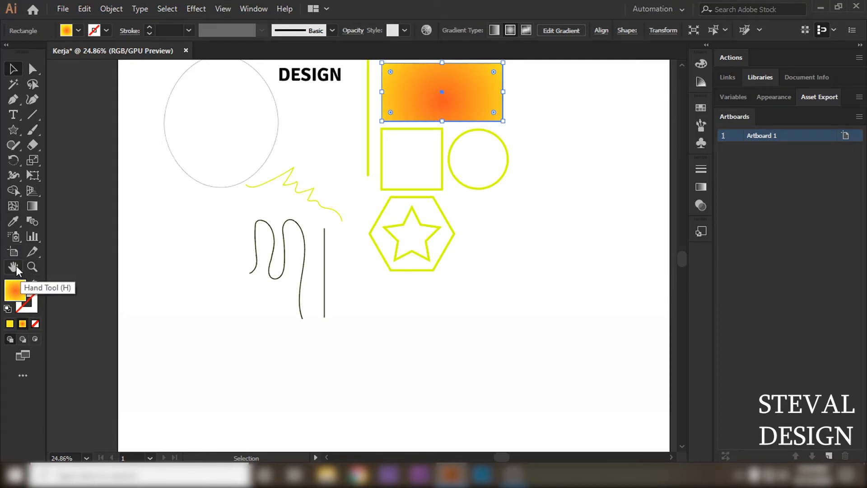
click(15, 267)
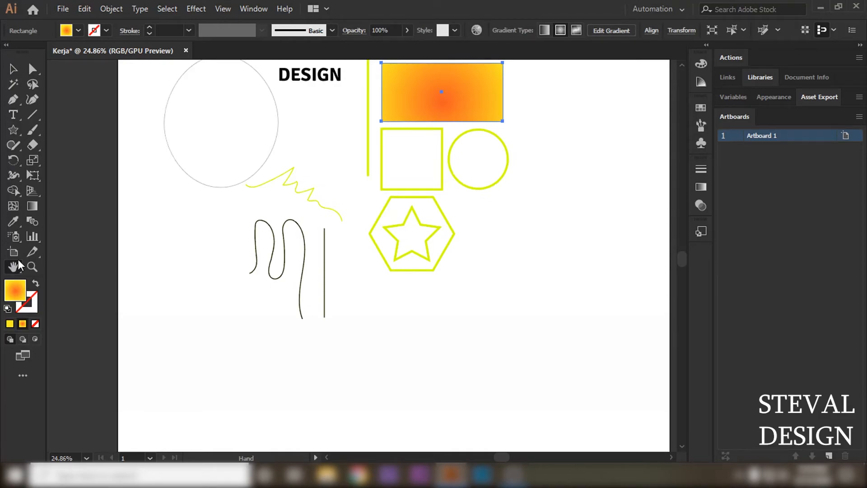
drag(436, 208, 412, 195)
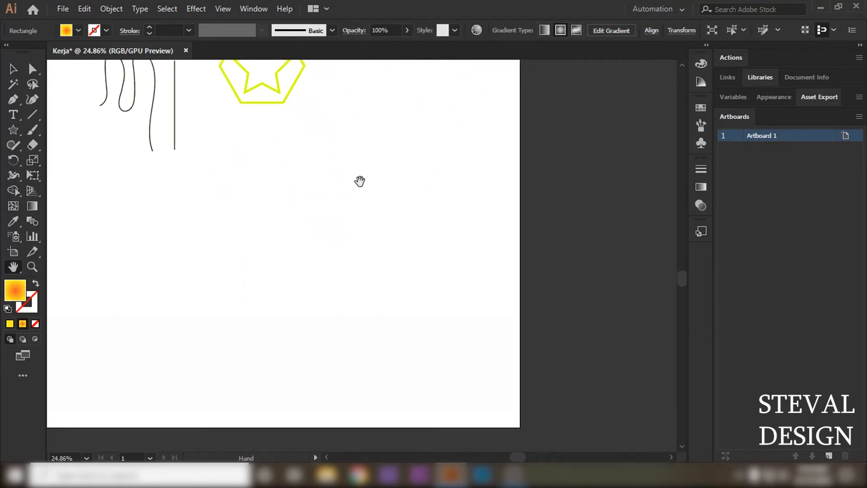
Scroll the enlarged artboard down to its empty area, then back up and sideways to the drawn shapes
key(ctrl+0)
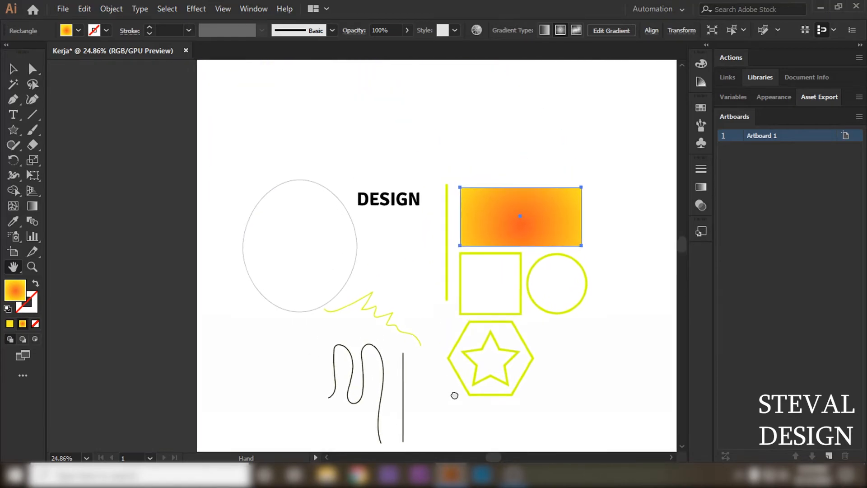
drag(408, 365, 387, 436)
drag(478, 350, 367, 144)
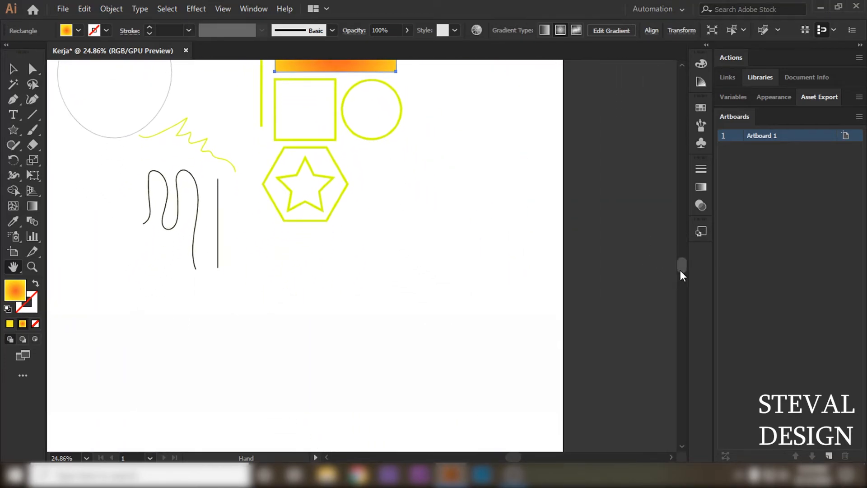
drag(680, 270, 680, 240)
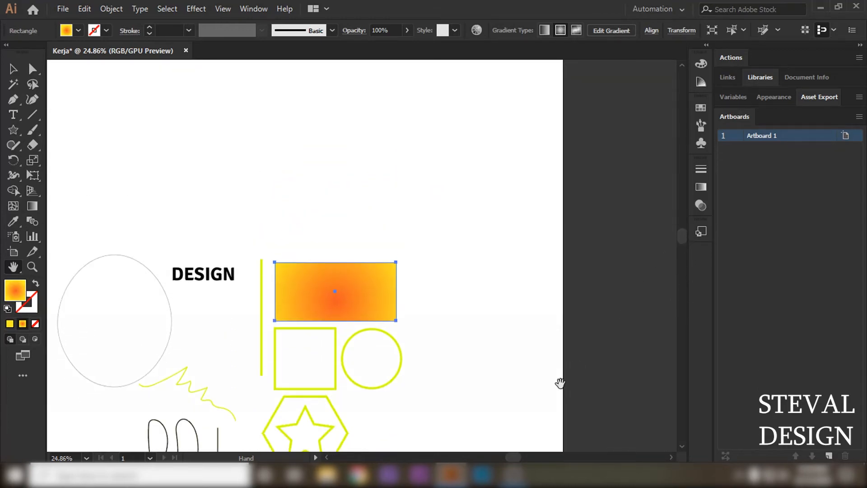
mouse_move(511, 454)
mouse_down()
mouse_move(495, 451)
mouse_move(502, 453)
mouse_up()
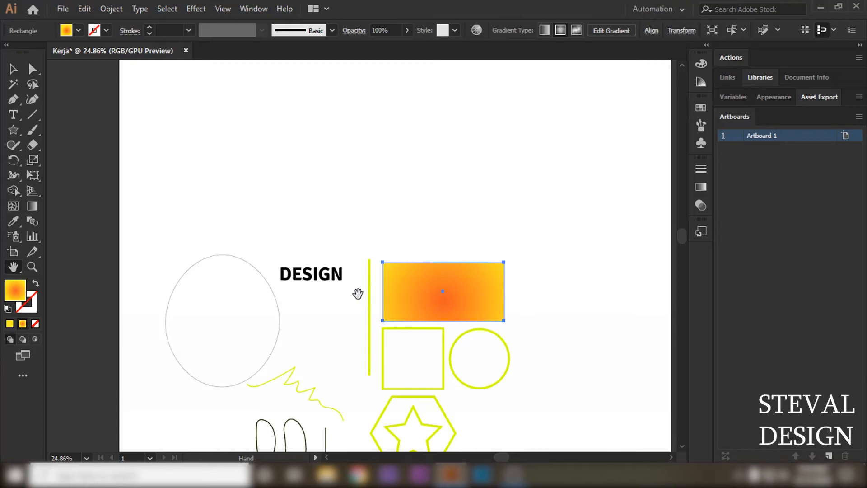
Pan freely around the artboard with the temporary Hand tool, ending with all the drawings in view
key(space)
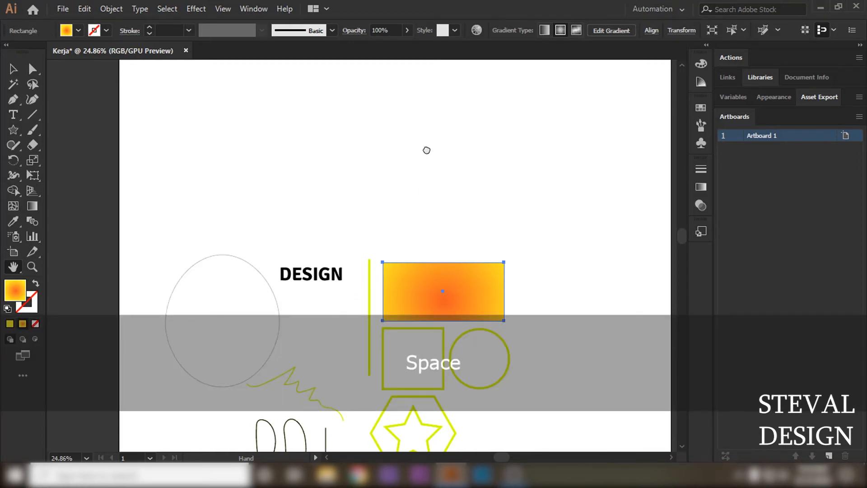
drag(426, 149, 323, 287)
drag(333, 431, 408, 211)
drag(459, 379, 406, 176)
drag(328, 124, 419, 211)
drag(412, 258, 437, 245)
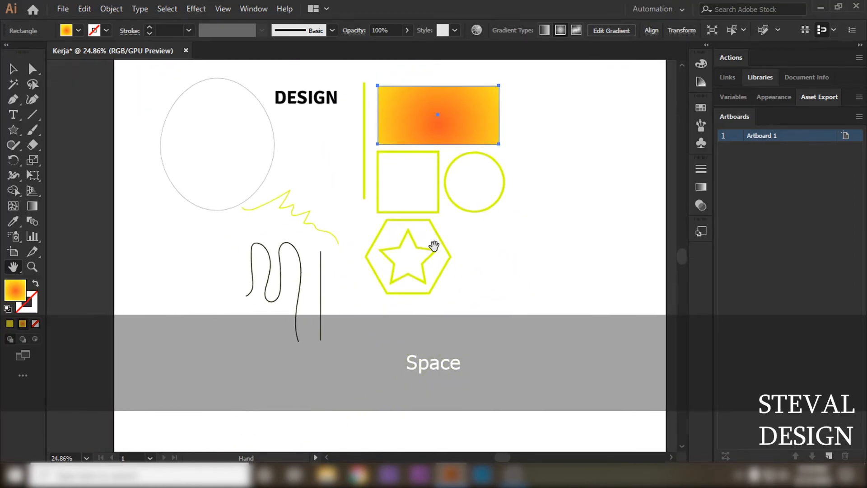
Zoom in on the star to 100% with the Zoom tool and center the surrounding hexagon in view
click(35, 266)
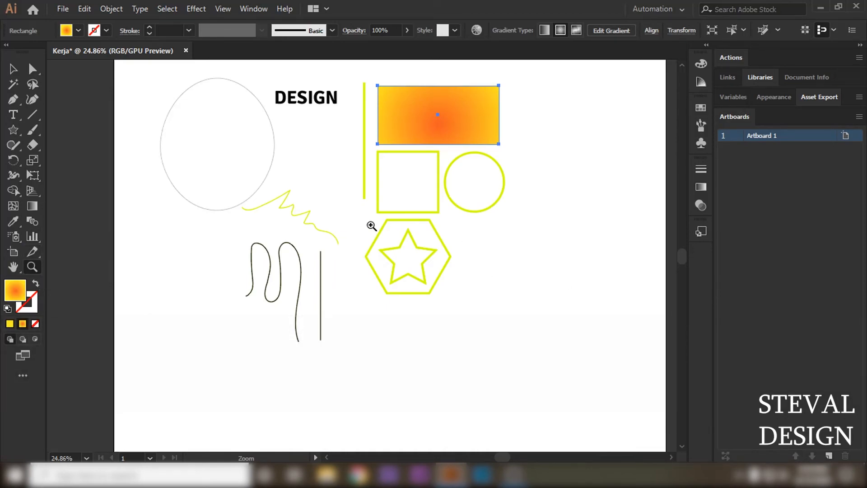
click(399, 264)
click(399, 265)
click(398, 265)
click(397, 264)
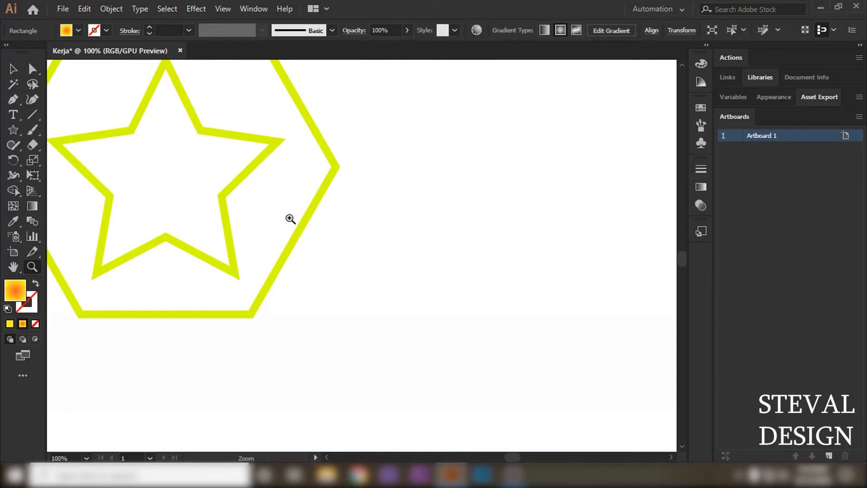
key(space)
drag(216, 175, 407, 242)
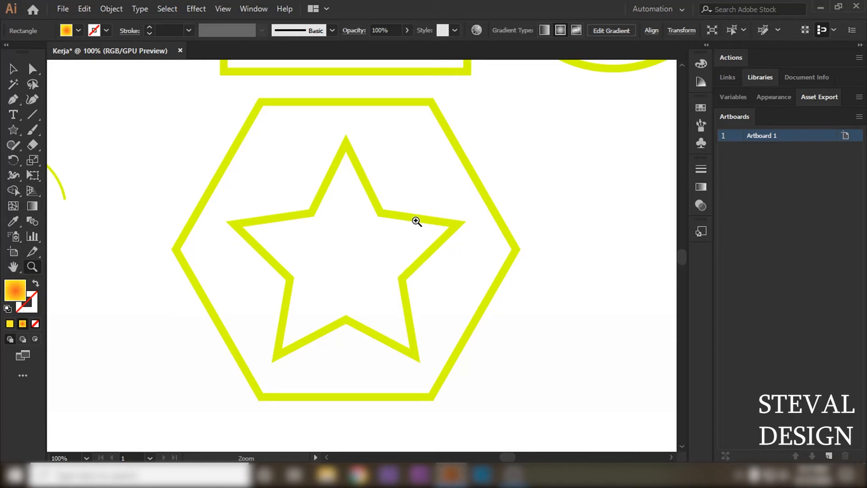
Zoom back out to 25% with the Zoom tool and recenter the drawings in view
key(alt)
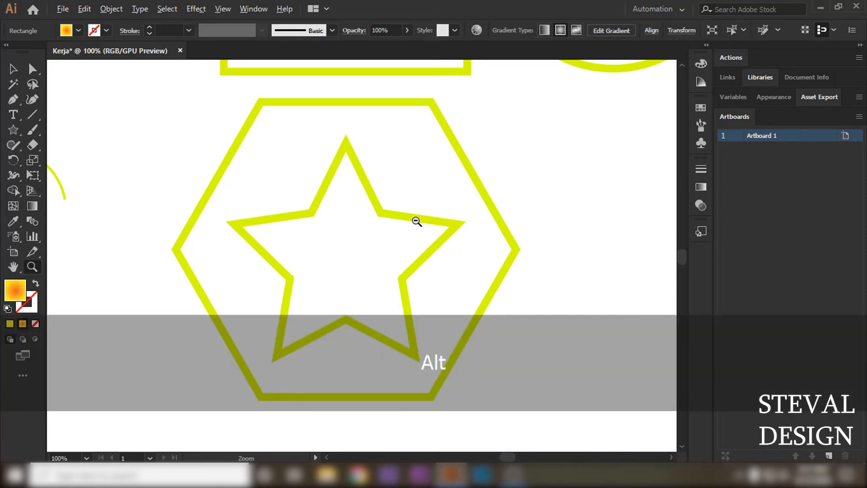
alt+click(416, 221)
alt+click(416, 221)
alt+click(416, 220)
alt+click(416, 221)
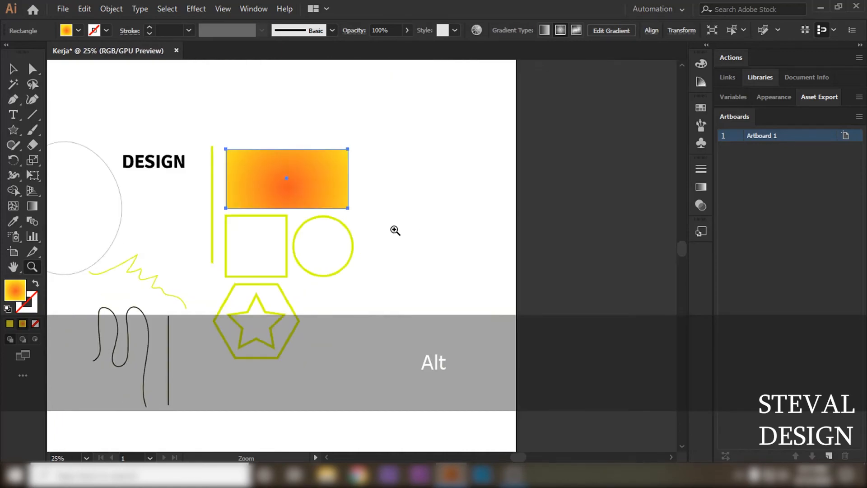
key(space)
drag(281, 264, 434, 237)
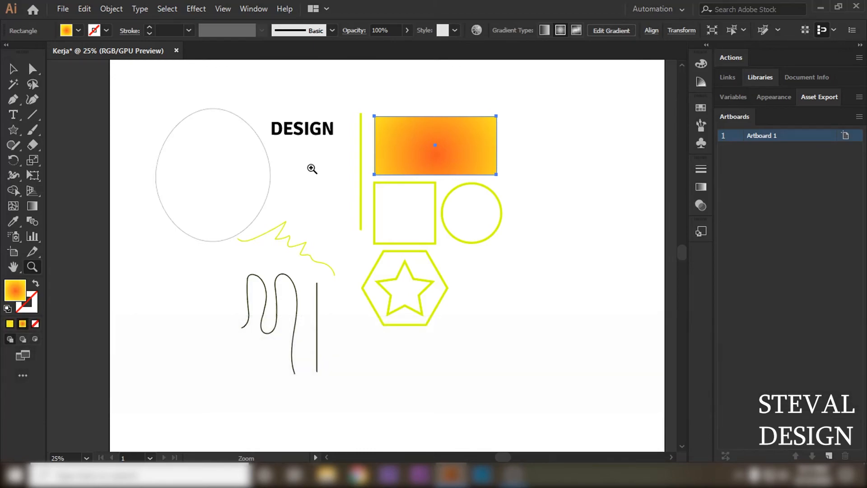
Zoom in and out repeatedly around the star, ending at 16.67%, then deselect the gradient rectangle with the Selection tool
key(alt)
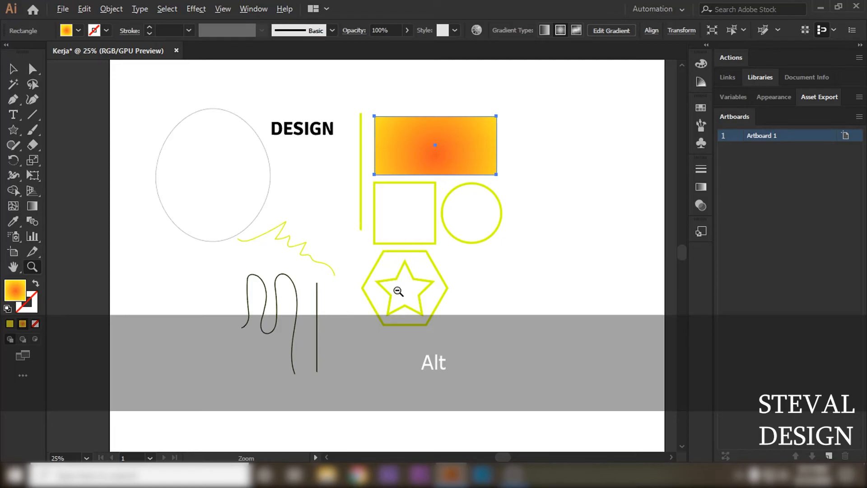
scroll(398, 291, up, 5)
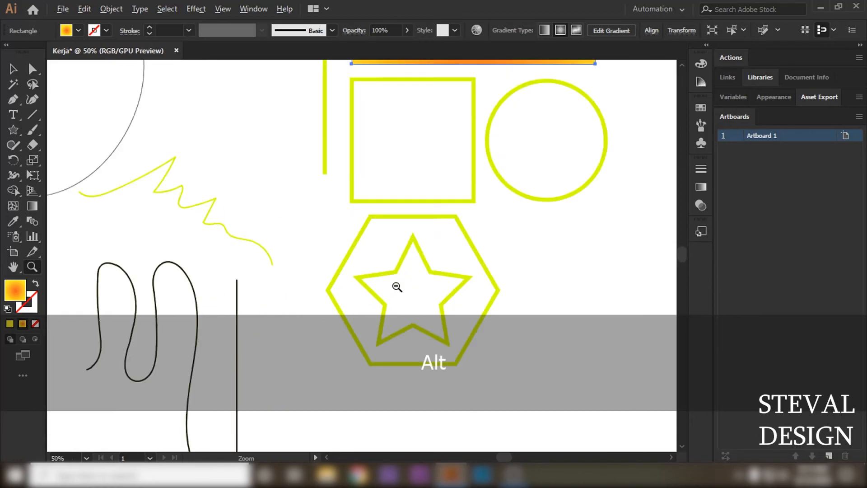
scroll(397, 287, down, 5)
scroll(423, 286, up, 3)
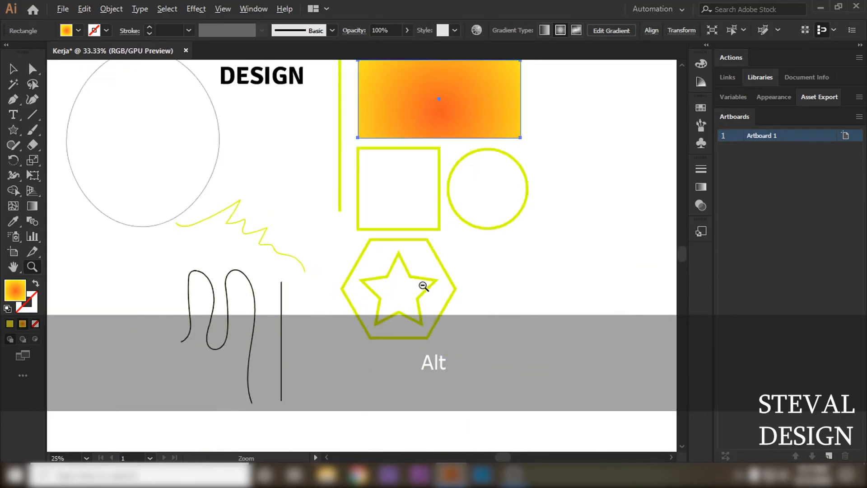
scroll(423, 286, down, 4)
scroll(409, 286, up, 1)
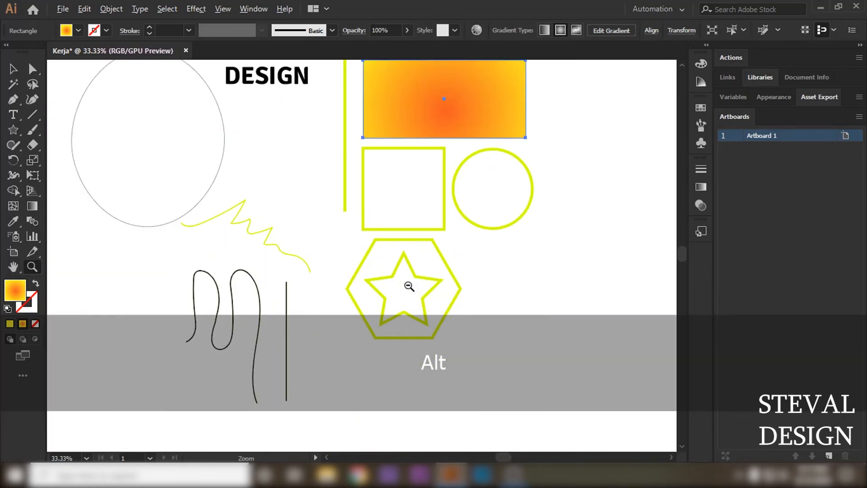
scroll(409, 287, down, 1)
key(v)
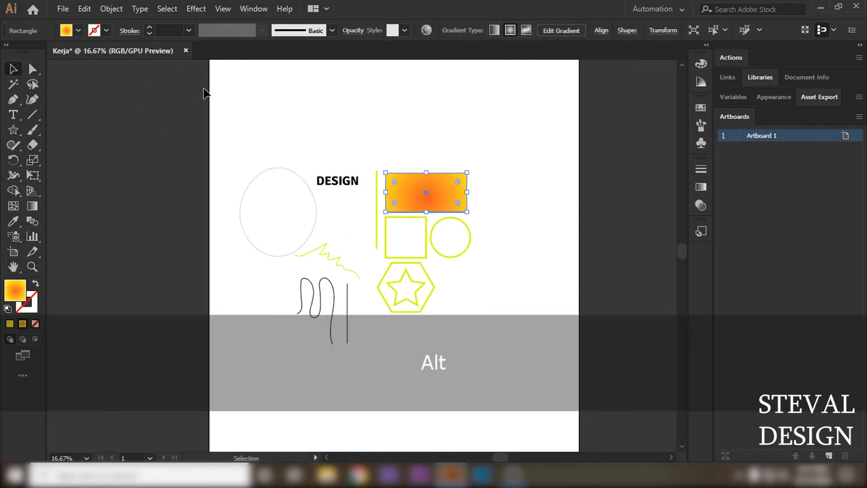
click(258, 108)
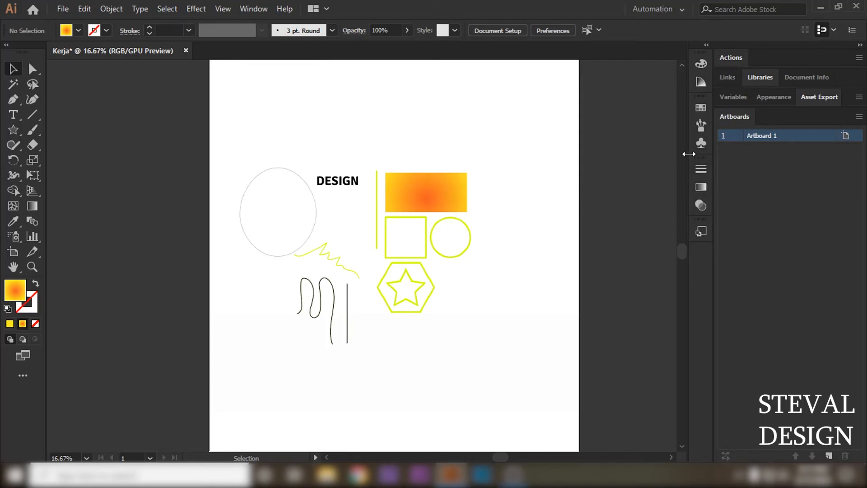
Show the Layers panel and place it beside the drawings, clear of the artwork
click(260, 8)
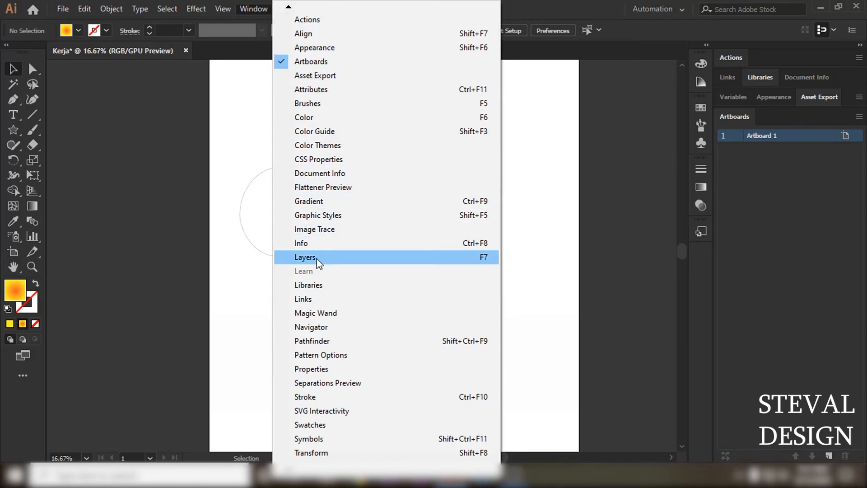
click(361, 259)
drag(463, 88, 602, 132)
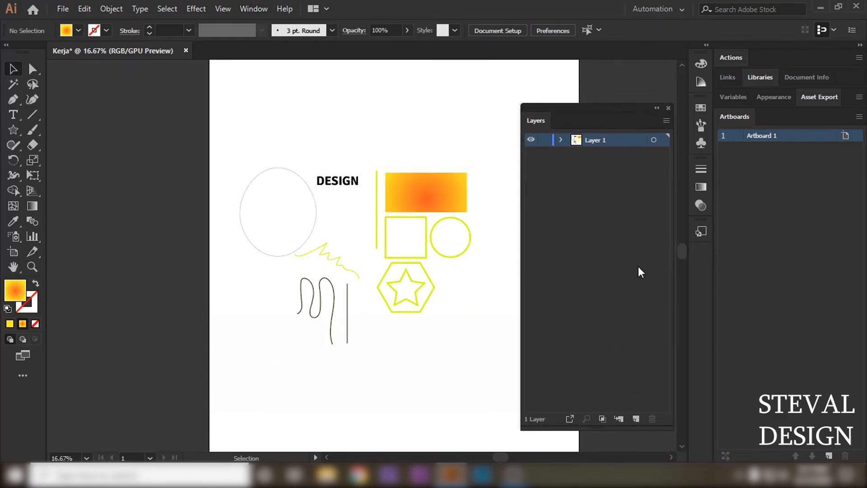
key(space)
drag(475, 155, 443, 138)
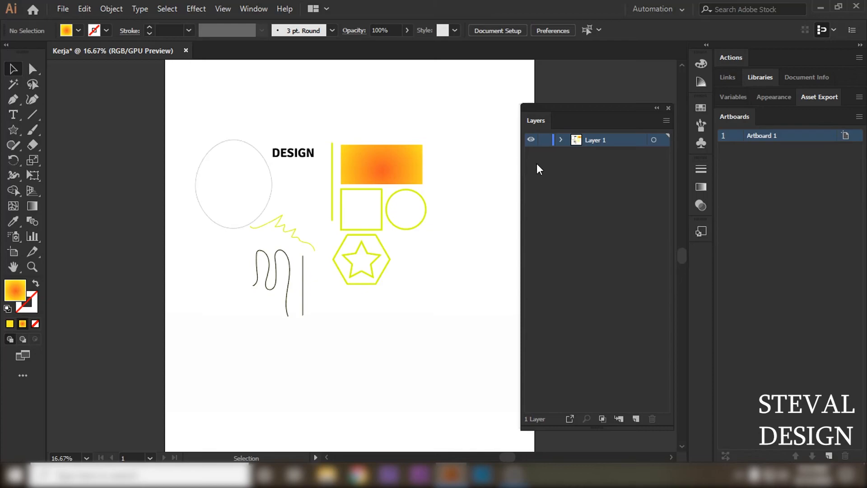
Add a new layer above Layer 1 and draw a large gradient-filled square on it, over the drawings
click(635, 418)
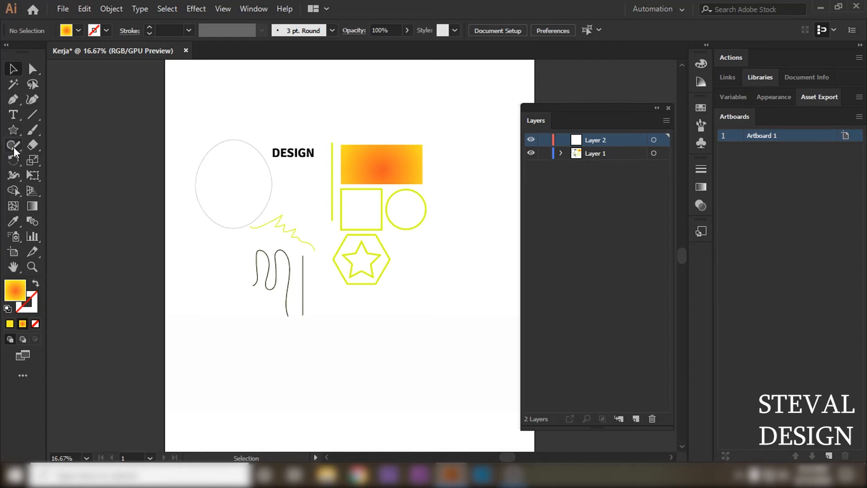
click(14, 130)
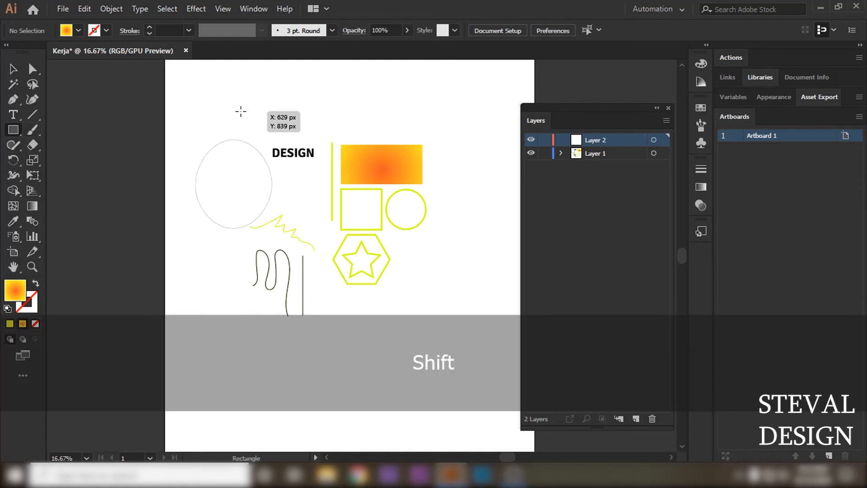
mouse_move(222, 105)
mouse_down()
mouse_move(345, 190)
mouse_move(386, 269)
mouse_up()
drag(355, 230, 355, 230)
Move the large gradient square around over the drawings with the Selection tool, still covering most of them
key(v)
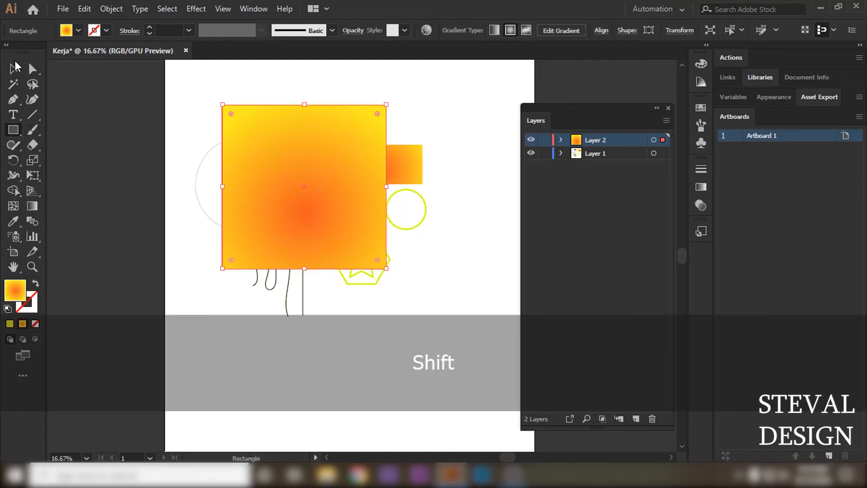
mouse_move(323, 163)
mouse_down()
mouse_move(343, 191)
mouse_move(335, 177)
mouse_move(364, 176)
mouse_up()
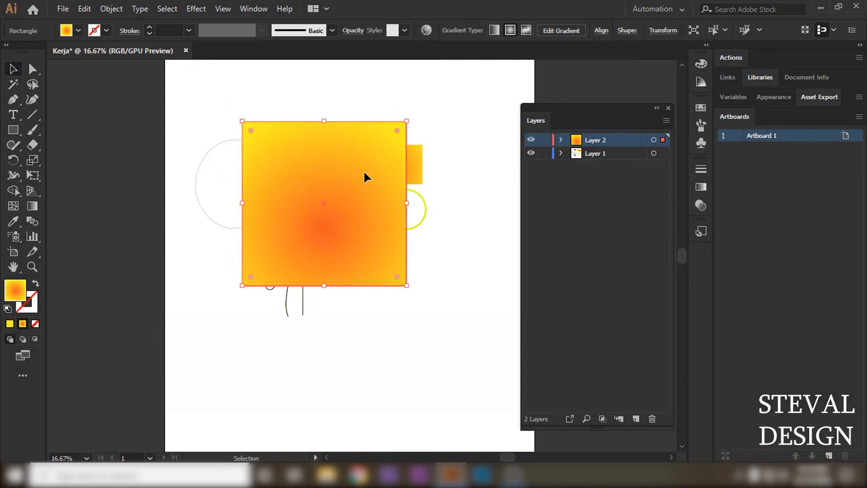
click(472, 205)
drag(362, 228, 356, 171)
drag(345, 171, 317, 164)
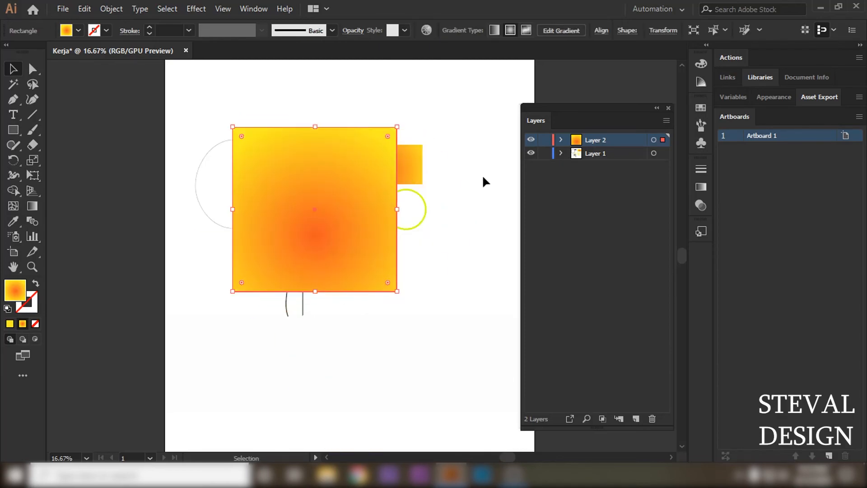
Move Layer 2 below Layer 1 in the layer stack so the square sits behind the drawings
click(592, 156)
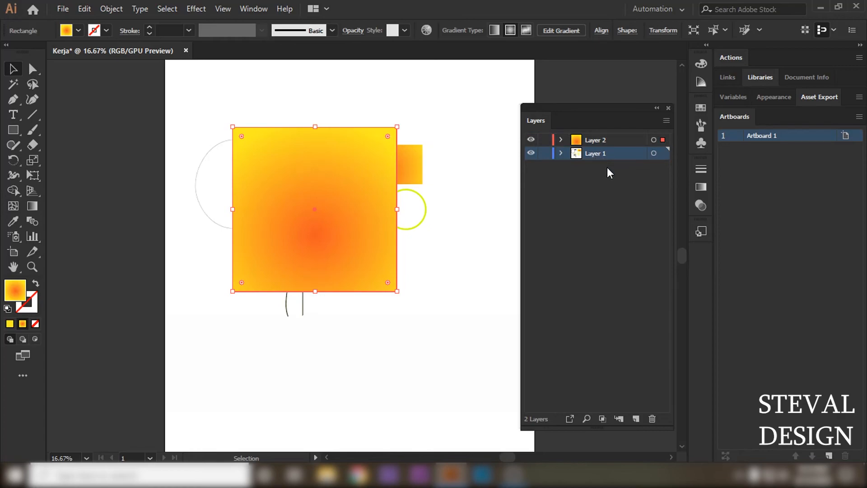
click(586, 142)
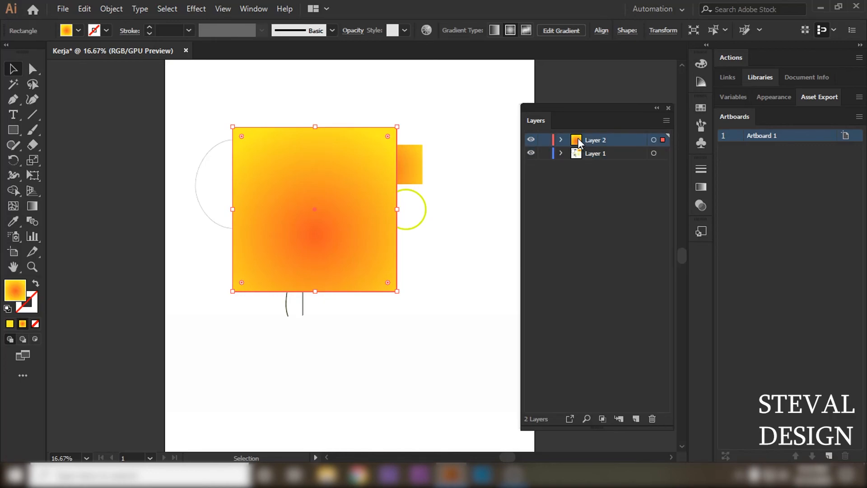
drag(578, 140, 596, 163)
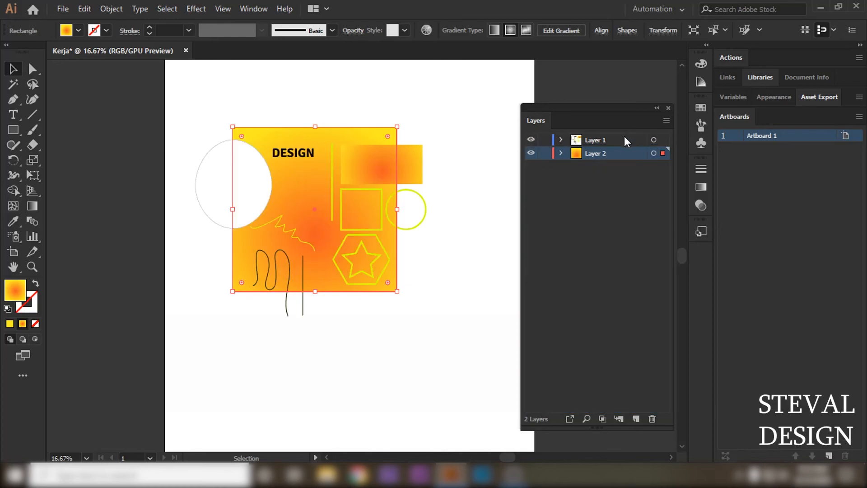
Shift the large square down and to the right behind the drawings and fill it with solid green 00b924
drag(288, 188, 300, 207)
click(10, 323)
click(589, 162)
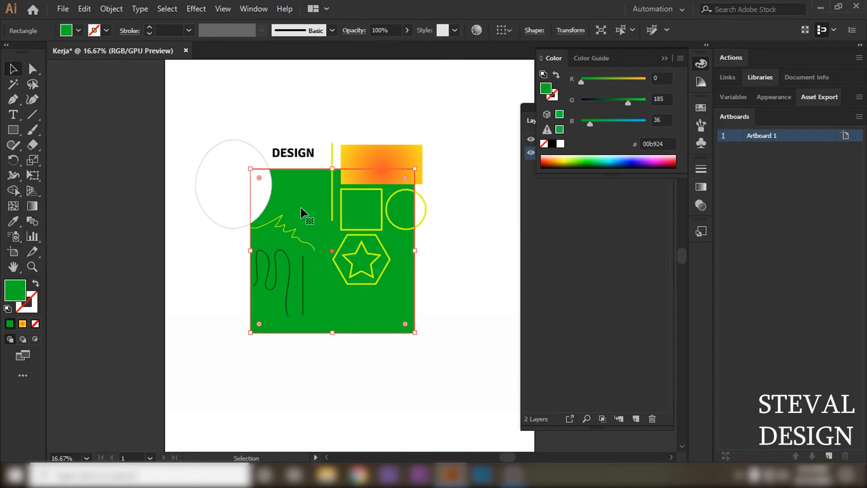
click(664, 58)
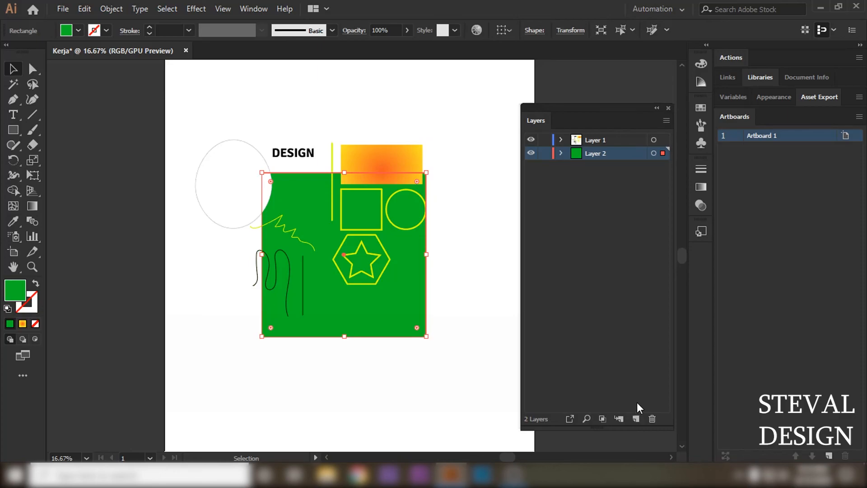
click(604, 348)
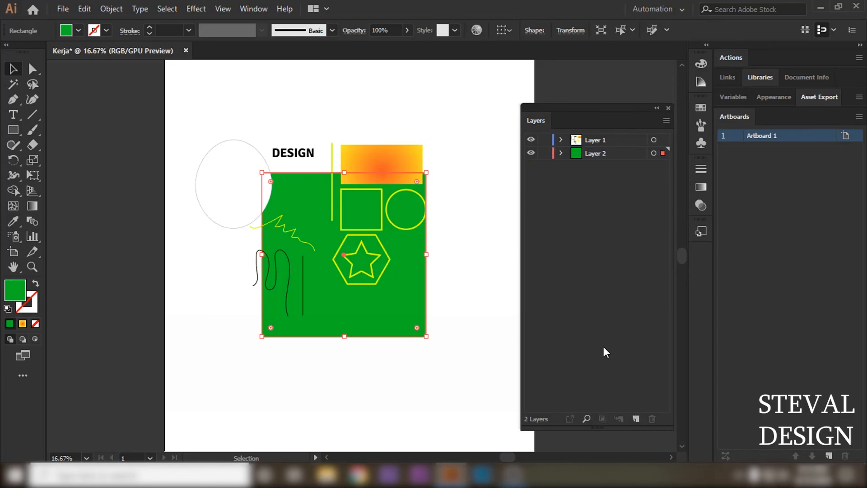
Switch Layer 2's lock and visibility on and off several times, finishing with the layer visible and unlocked
click(542, 156)
click(542, 156)
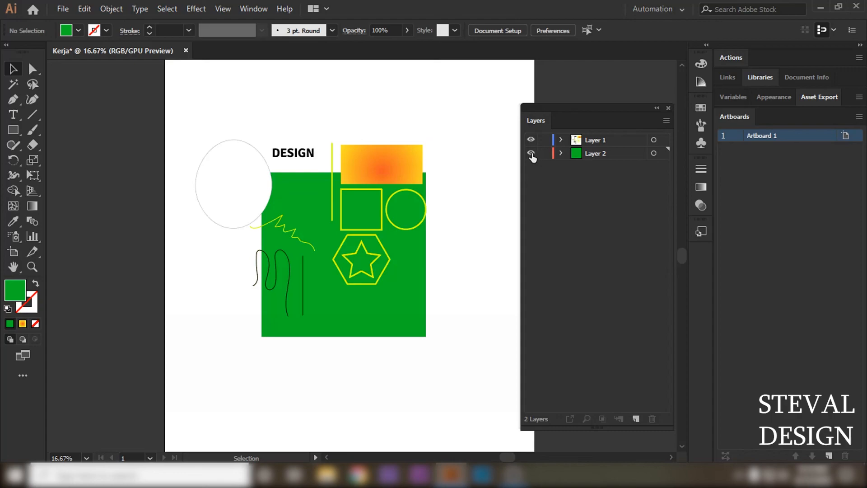
click(532, 155)
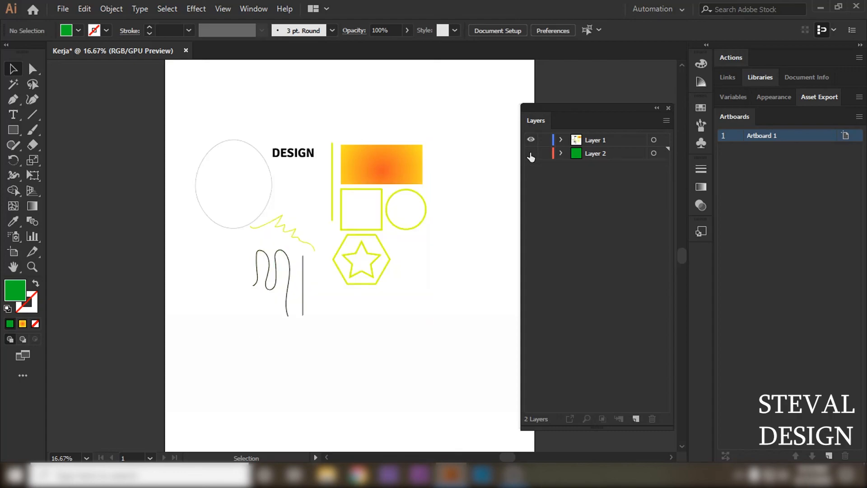
click(531, 155)
click(531, 155)
click(531, 155)
click(531, 155)
click(546, 154)
click(531, 154)
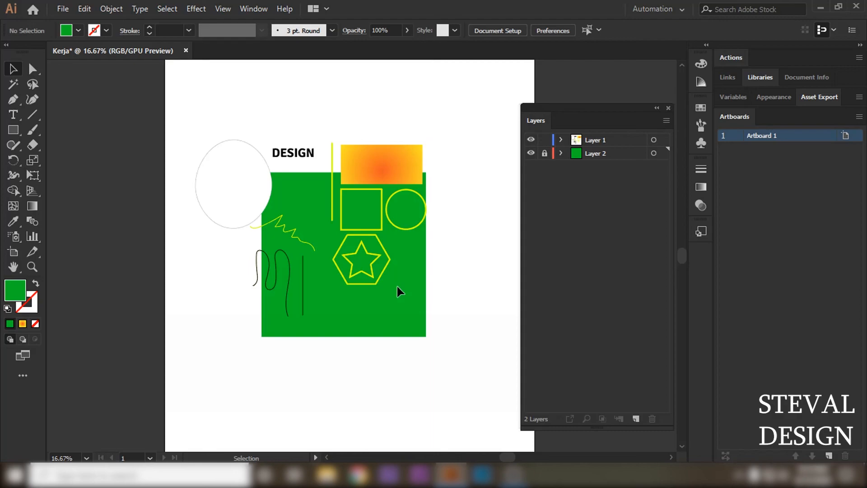
click(546, 153)
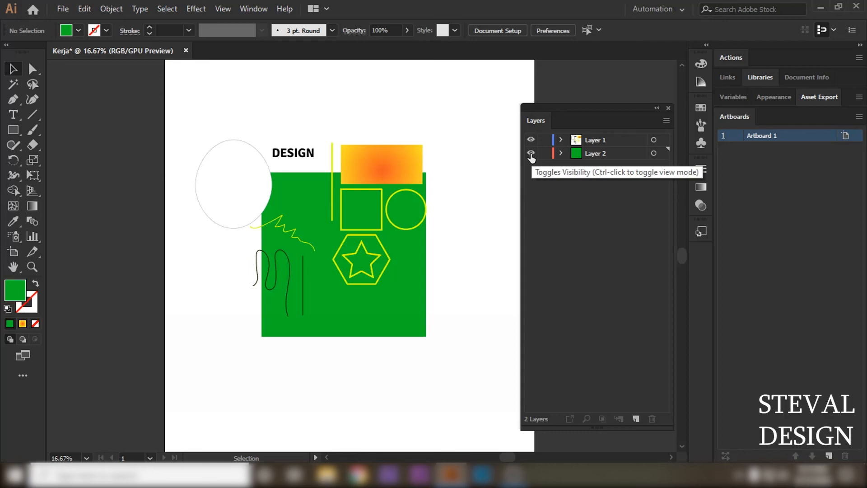
Hide Layer 2, try marquee-selecting the area where its green square lies, then show the layer again
click(531, 153)
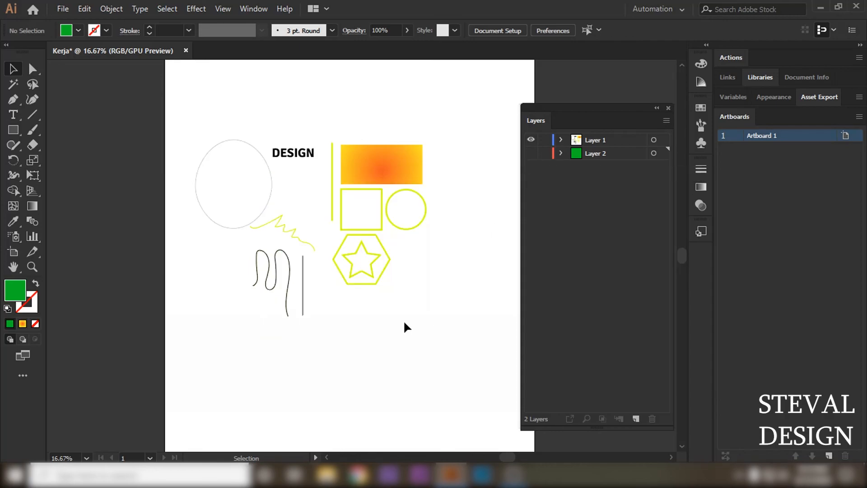
drag(364, 388, 474, 301)
drag(356, 381, 441, 304)
click(531, 153)
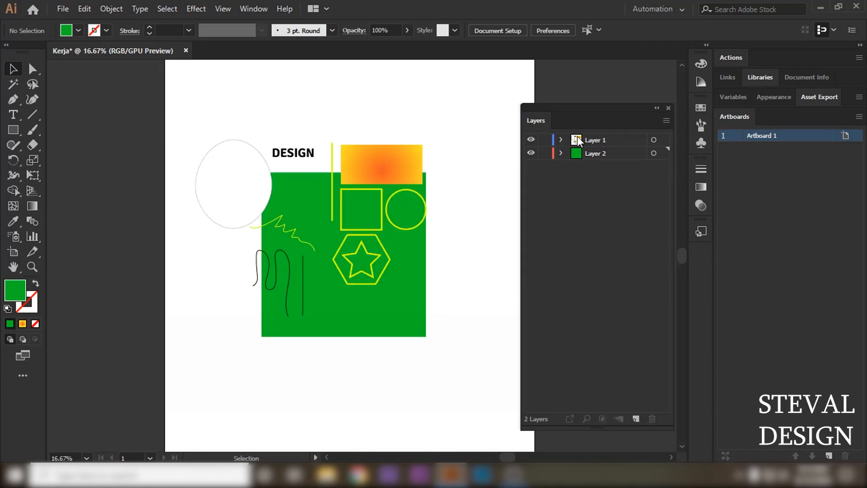
Collapse and close the Layers panel, and recenter the artwork in view
click(657, 108)
key(space)
drag(542, 104, 553, 127)
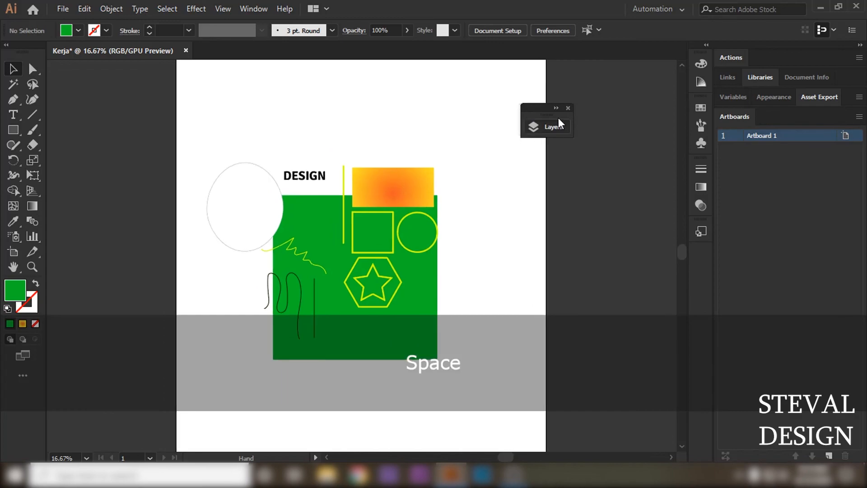
click(568, 108)
drag(458, 147, 479, 154)
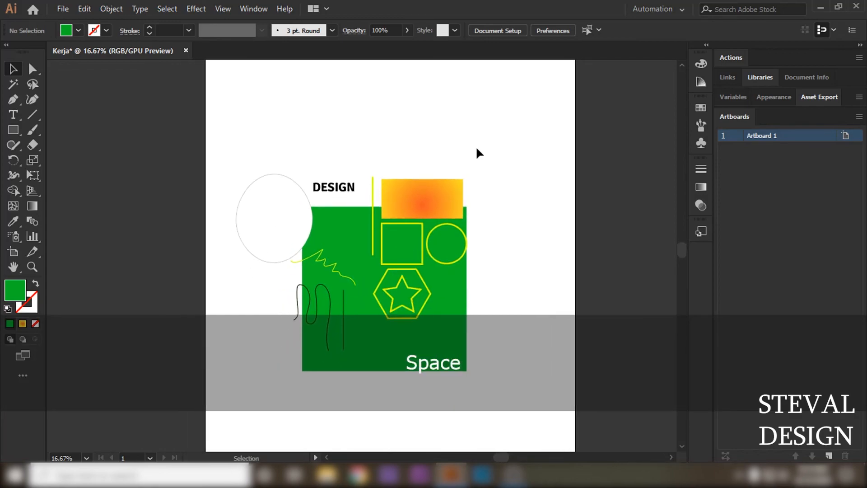